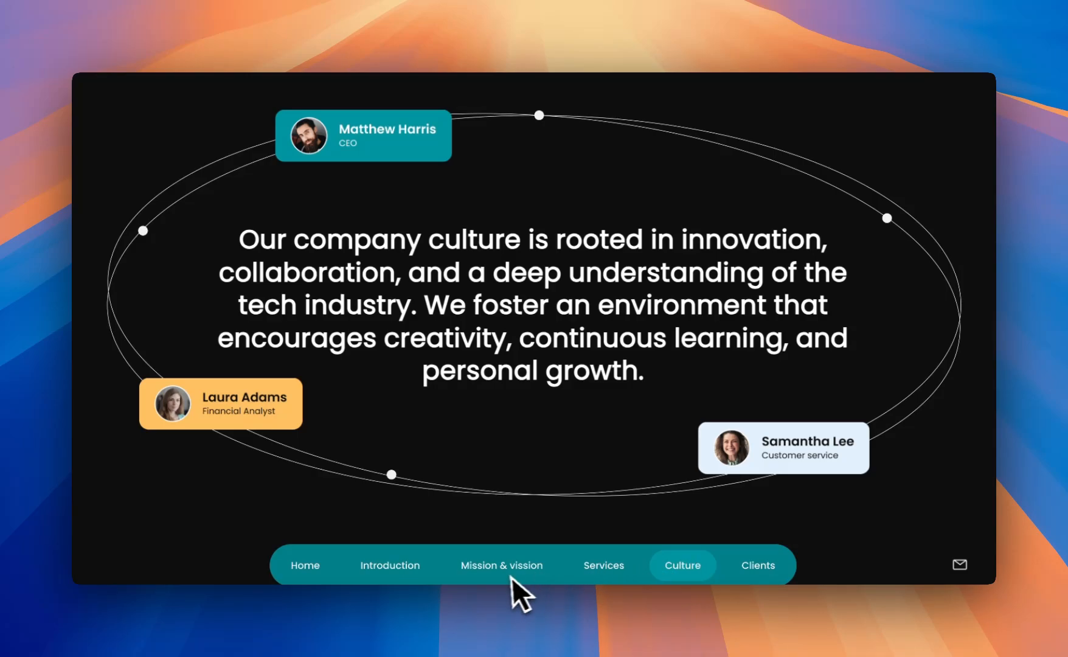
Look through the finished company overview's Introduction, Clients and Culture pages, opening and closing the CEO's profile pop-up.
left_click(408, 567)
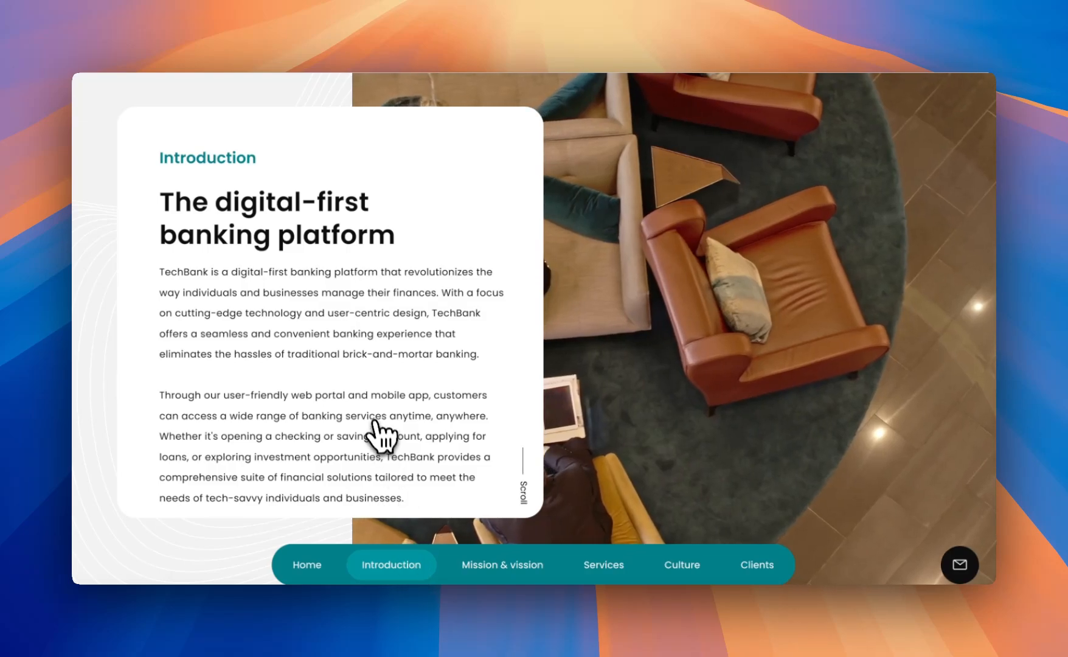
scroll(380, 433, "down", 5)
scroll(372, 428, "down", 5)
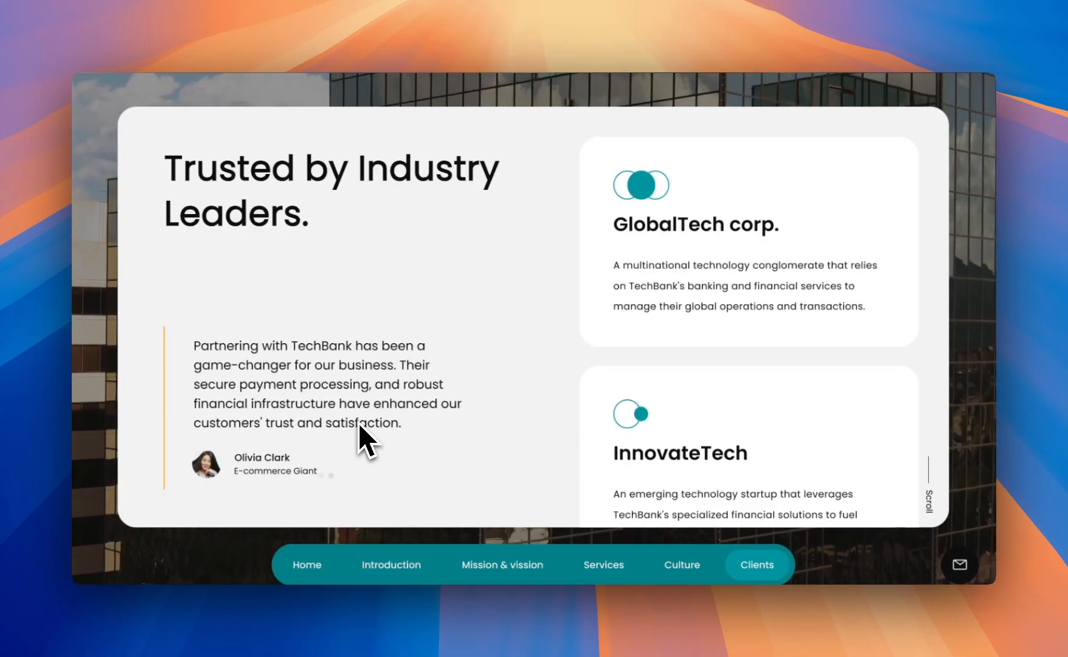
scroll(358, 422, "up", 3)
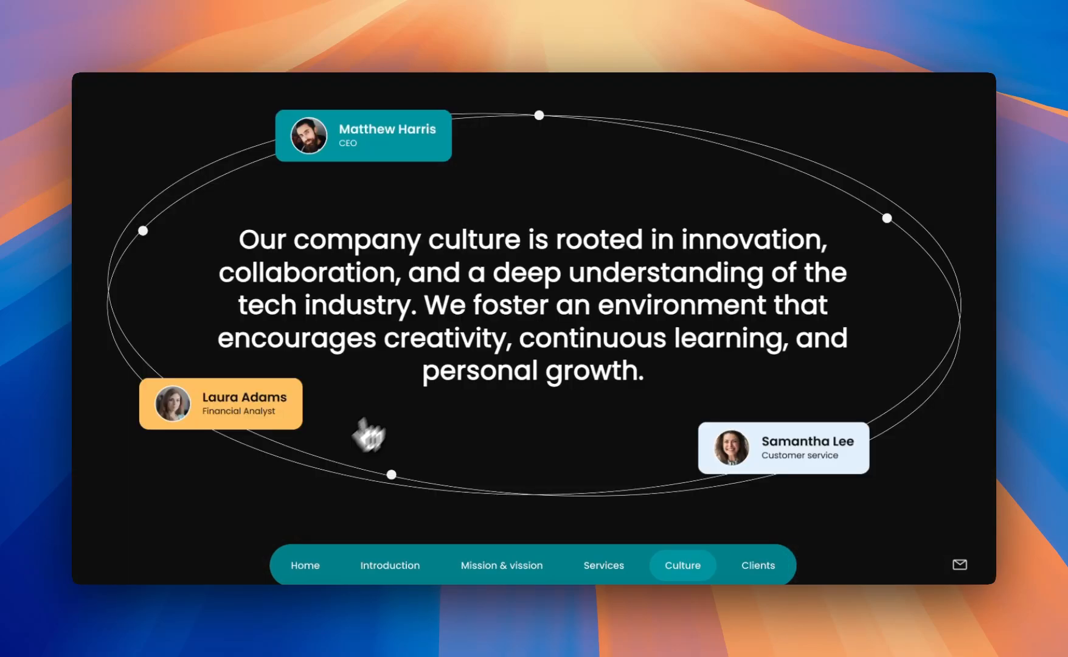
left_click(426, 154)
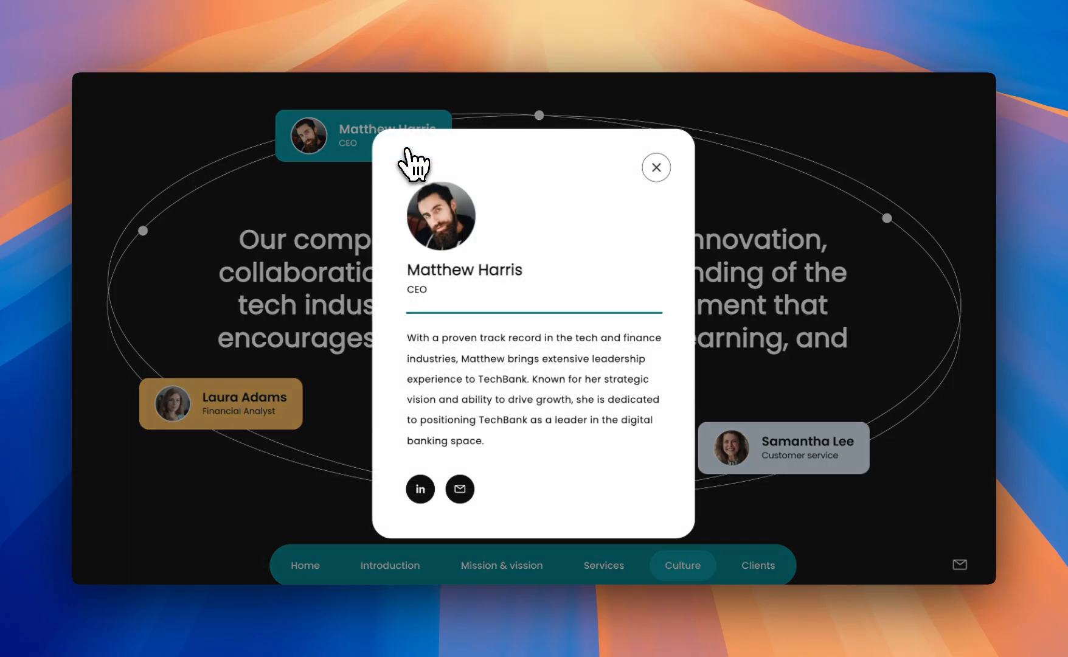
left_click(660, 174)
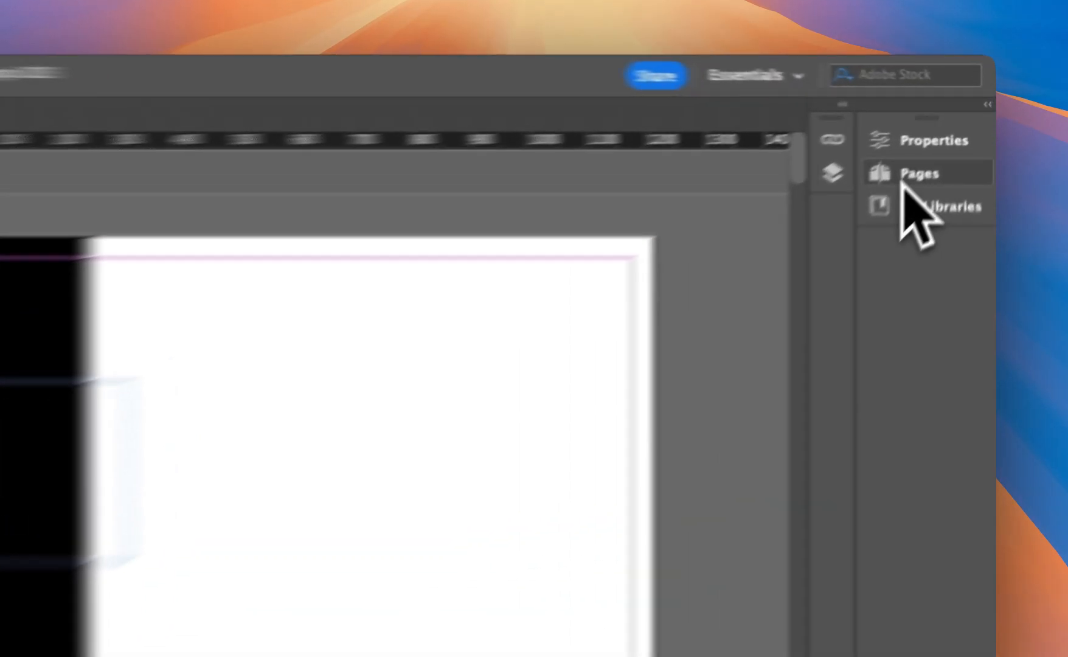
Move the small profile pages 12 to 14 behind the full-size pages near the end of the InDesign document.
left_click(948, 137)
scroll(568, 329, "up", 15)
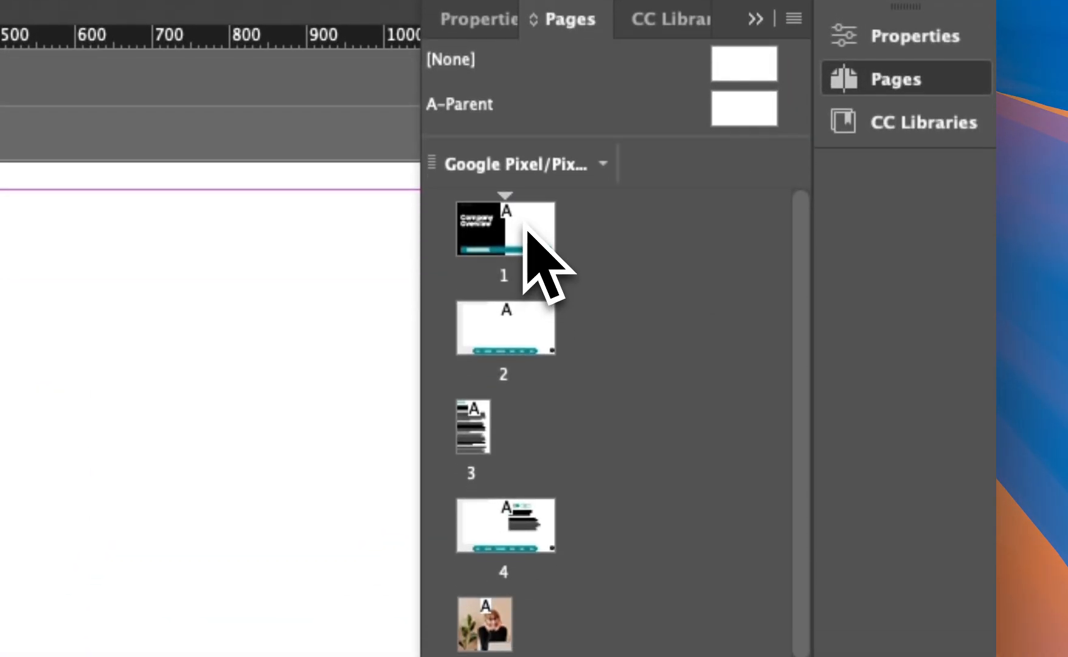
left_click(527, 233)
left_click(519, 328)
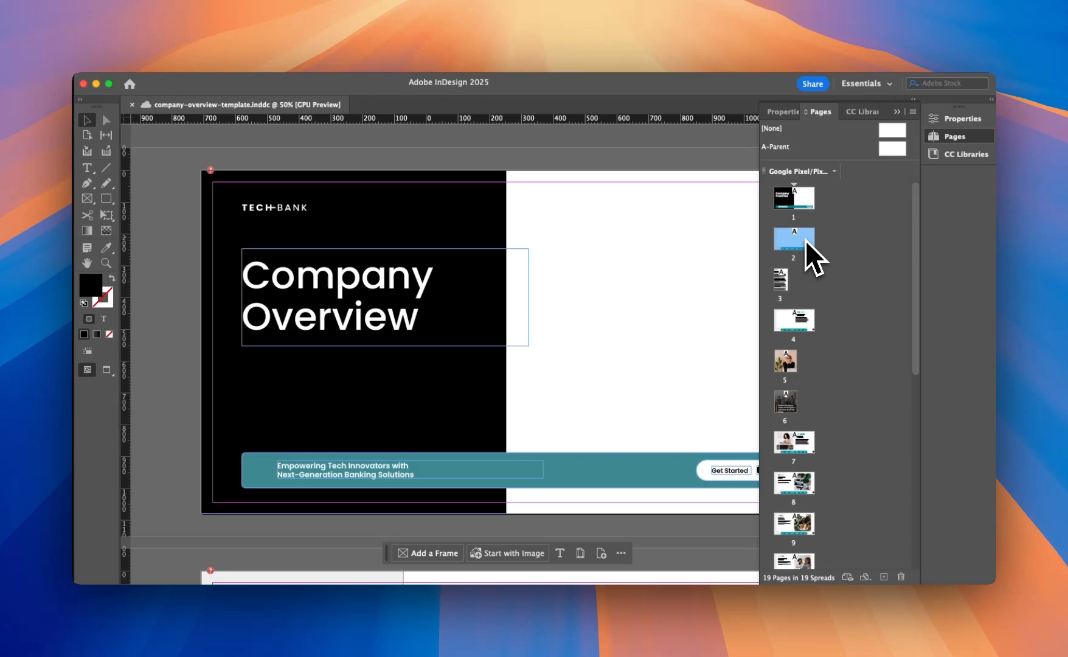
scroll(786, 389, "down", 5)
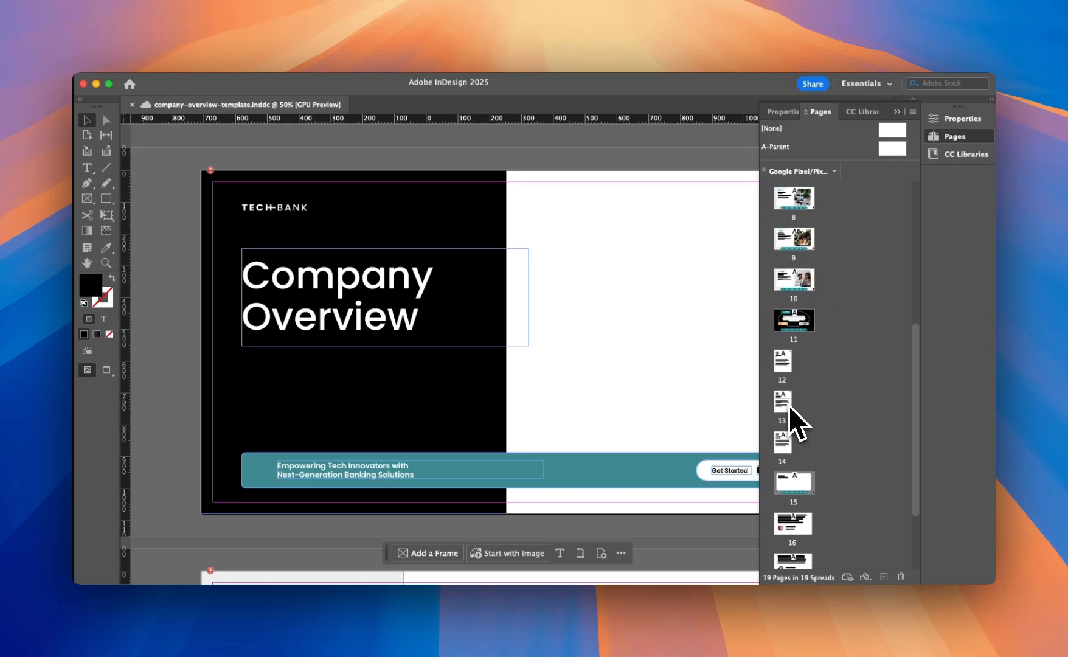
left_click(782, 363)
left_click(782, 397, "shift")
left_click(784, 443, "shift")
scroll(785, 443, "down", 3)
left_click_drag(784, 336, 773, 512)
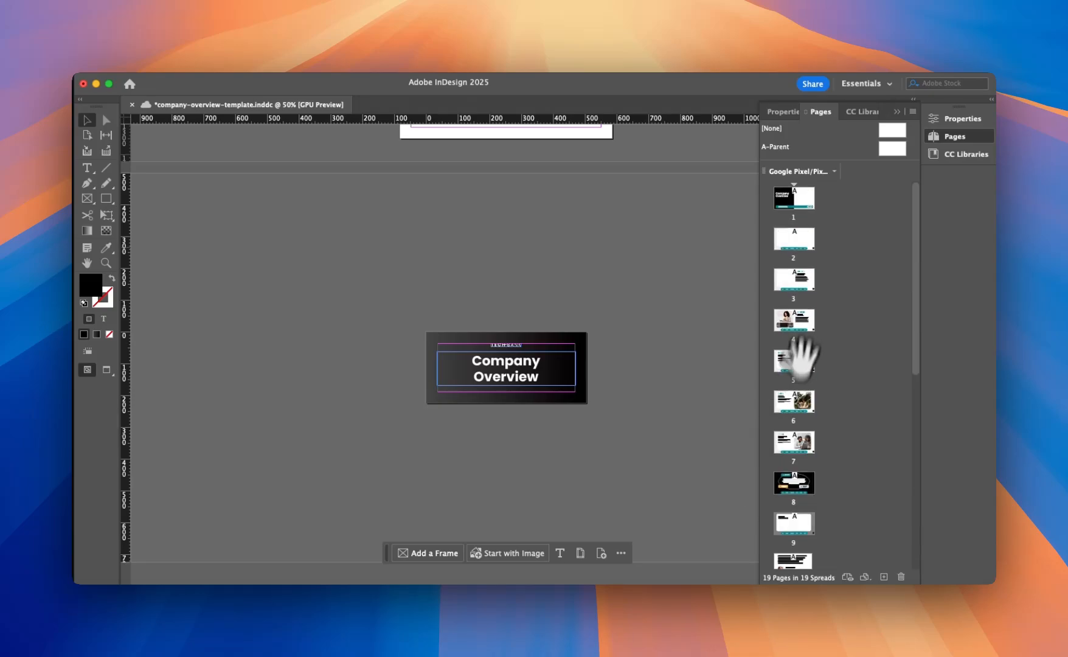
Start exporting company-overview-template to the Desktop in Adobe PDF (Interactive) format.
double_click(812, 204)
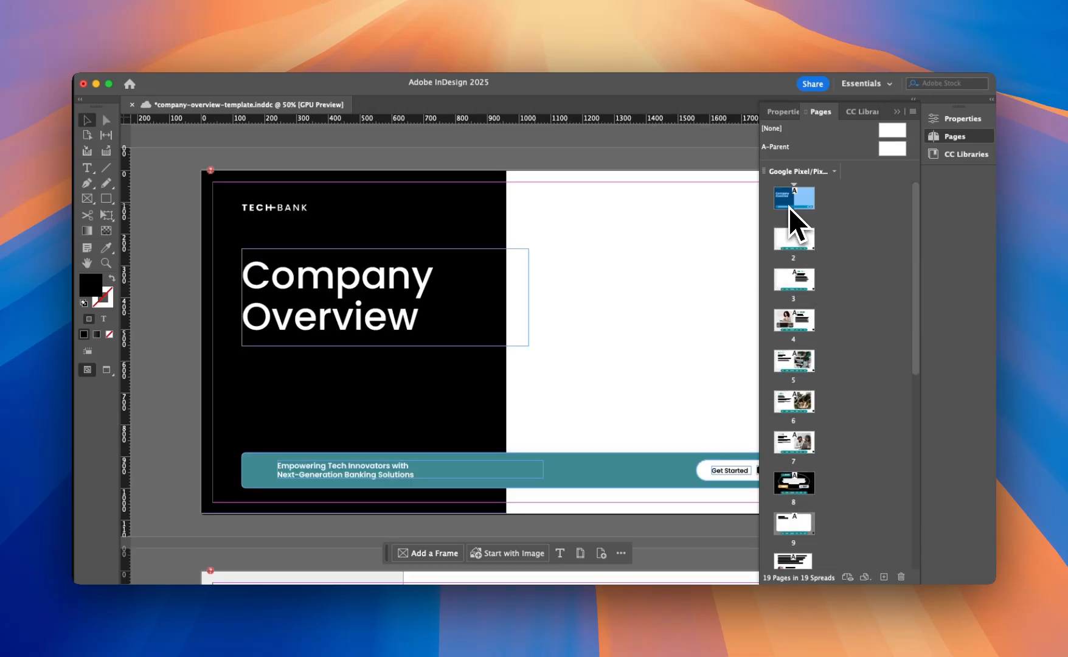
key("super+e")
left_click(592, 336)
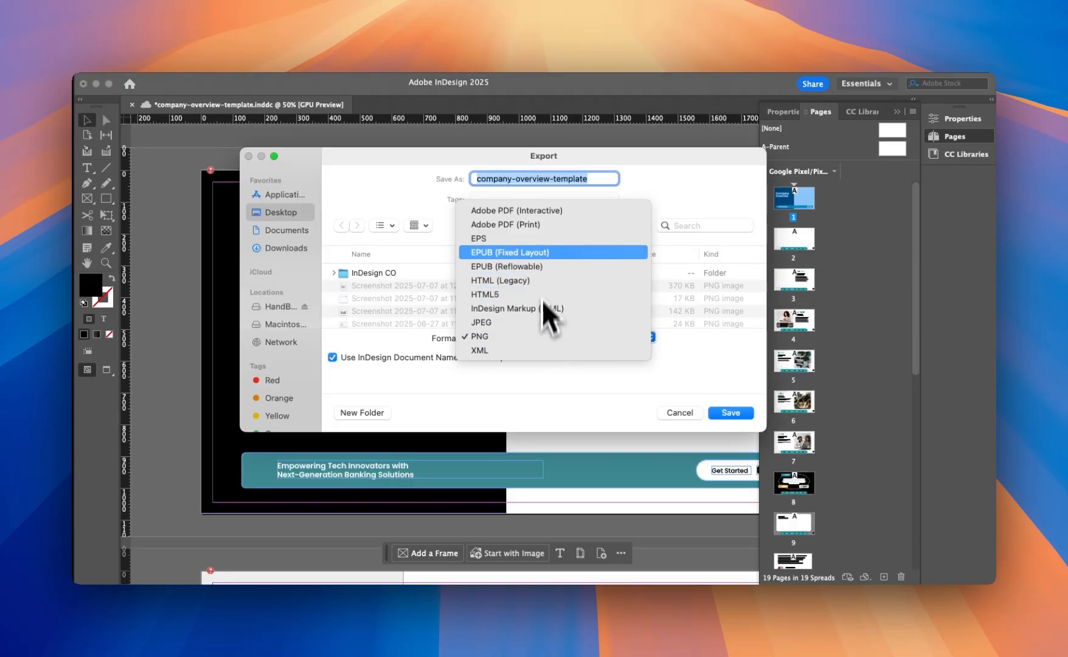
left_click(545, 211)
key("Return")
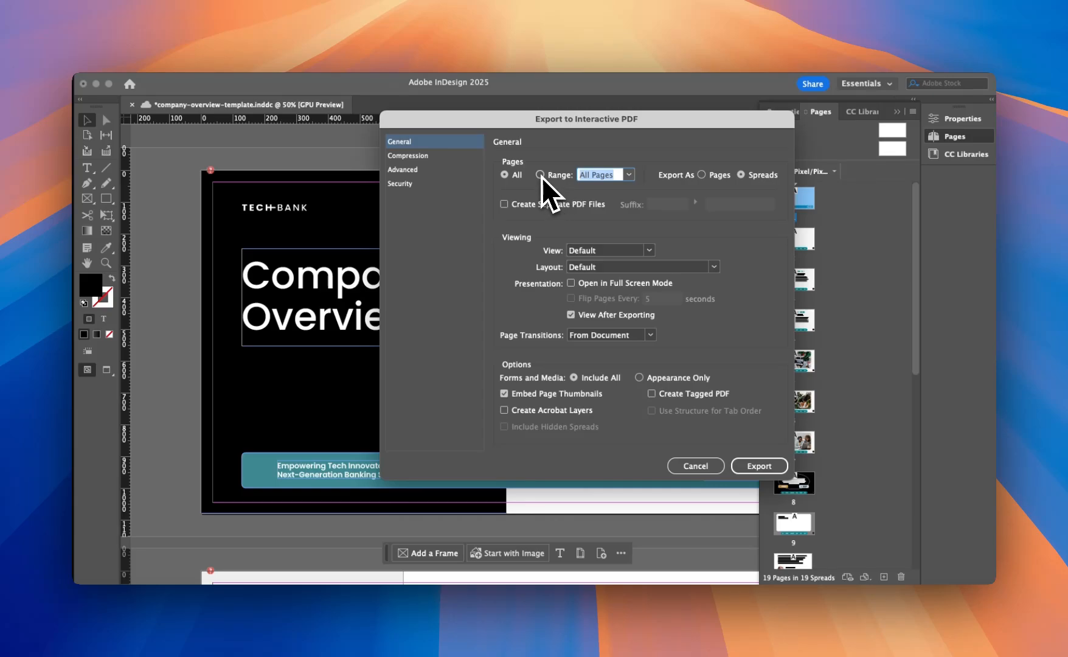
Limit the interactive PDF to page range 1-11, exported as single pages, and export it.
left_click(540, 175)
left_click(608, 174)
type("1-11")
key("Tab")
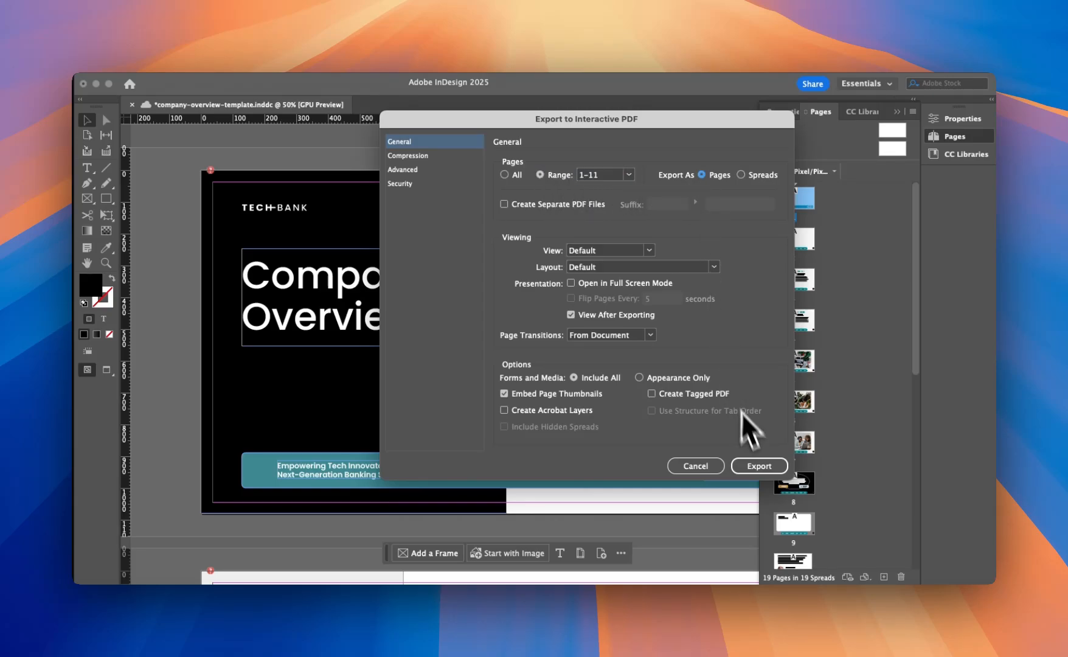
left_click(760, 466)
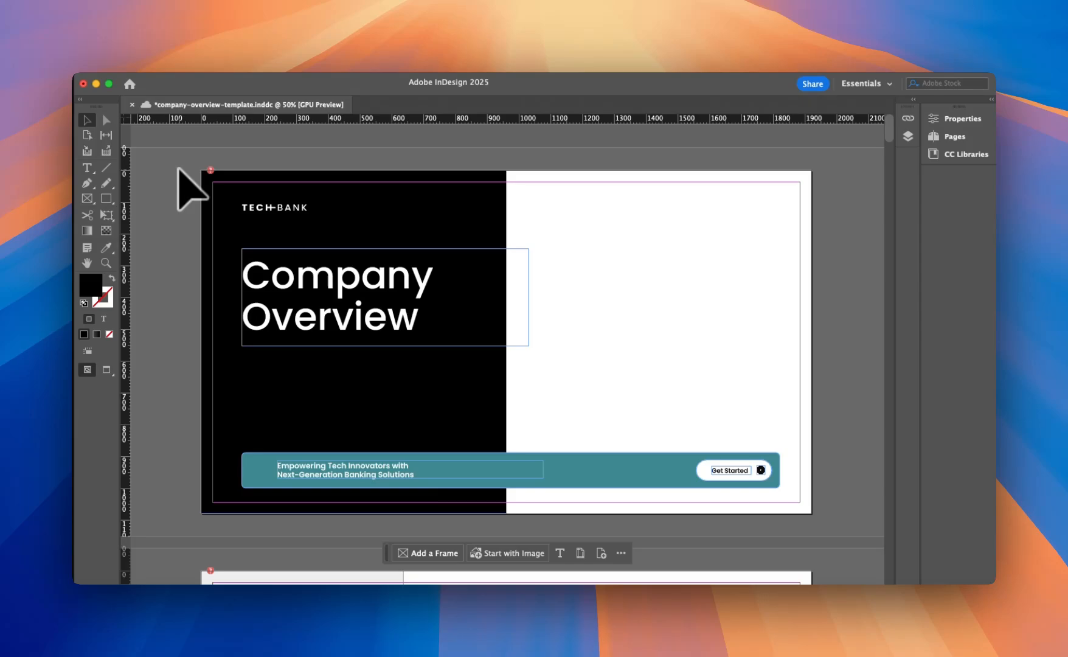
Export all objects selected on the cover page as co-cover-page PNG, High quality, 150 ppi, RGB, with a transparent background.
left_click_drag(178, 162, 827, 521)
left_click(122, 11)
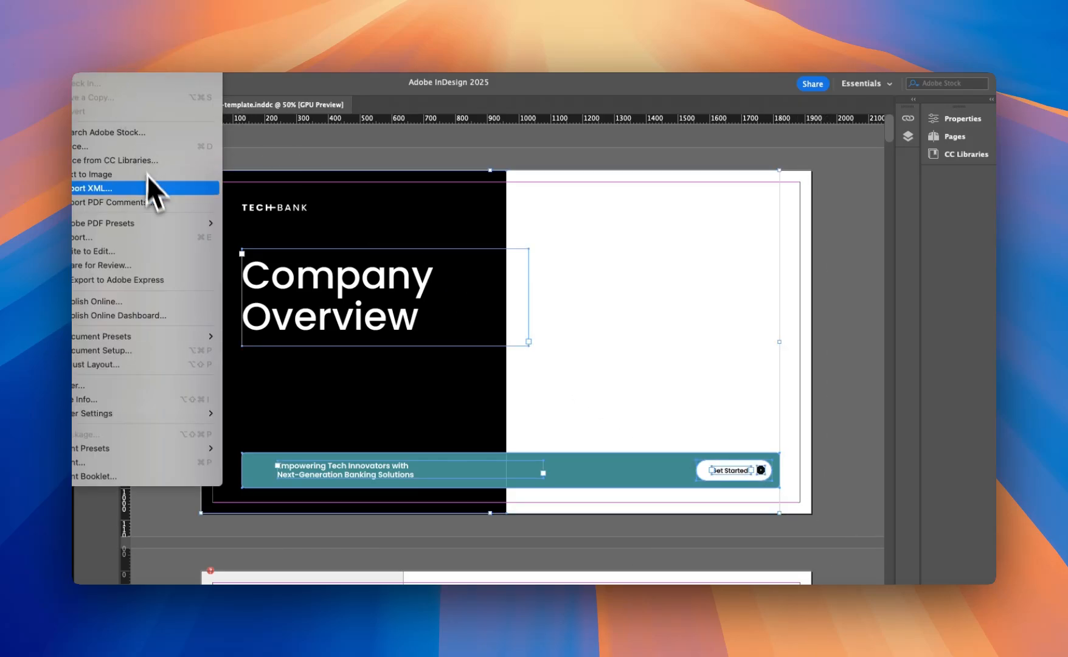
left_click(164, 251)
left_click(611, 335)
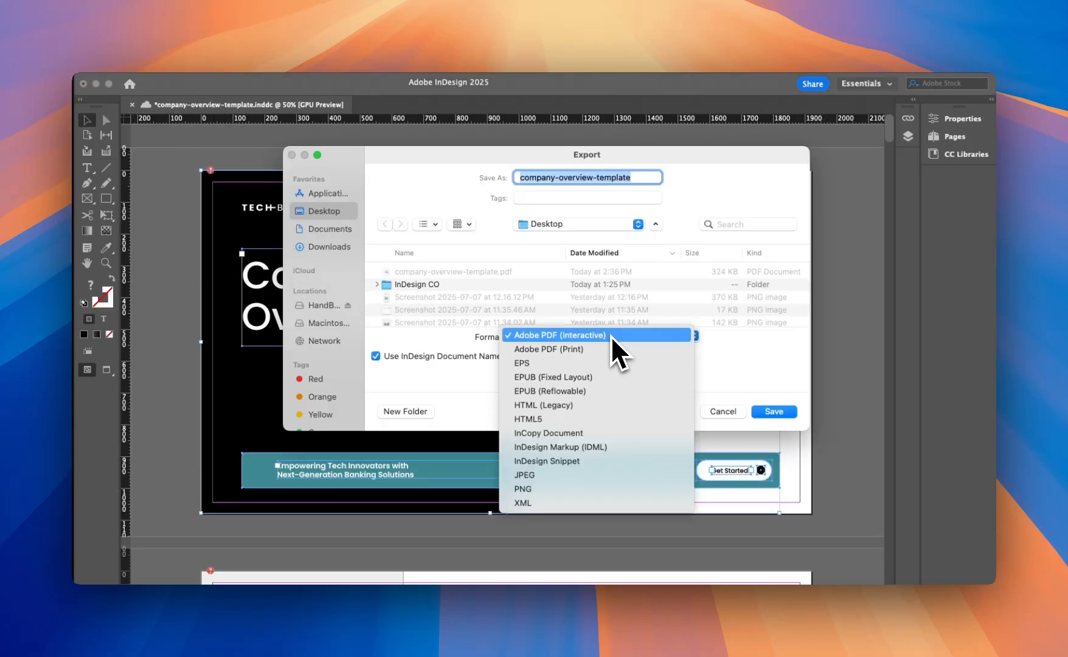
left_click(580, 490)
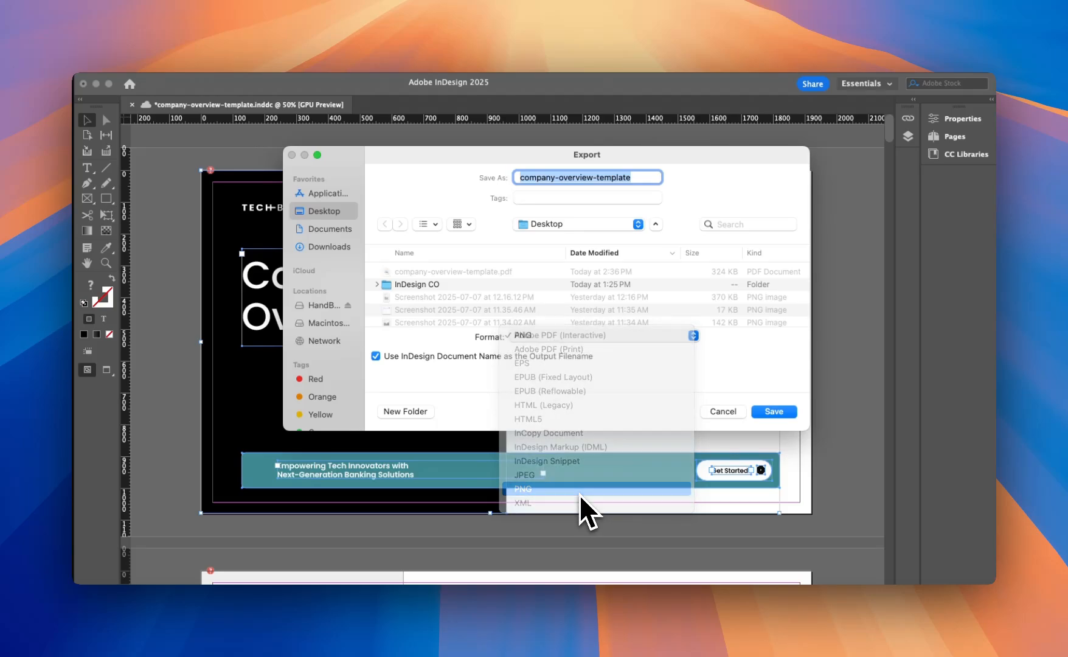
key("Return")
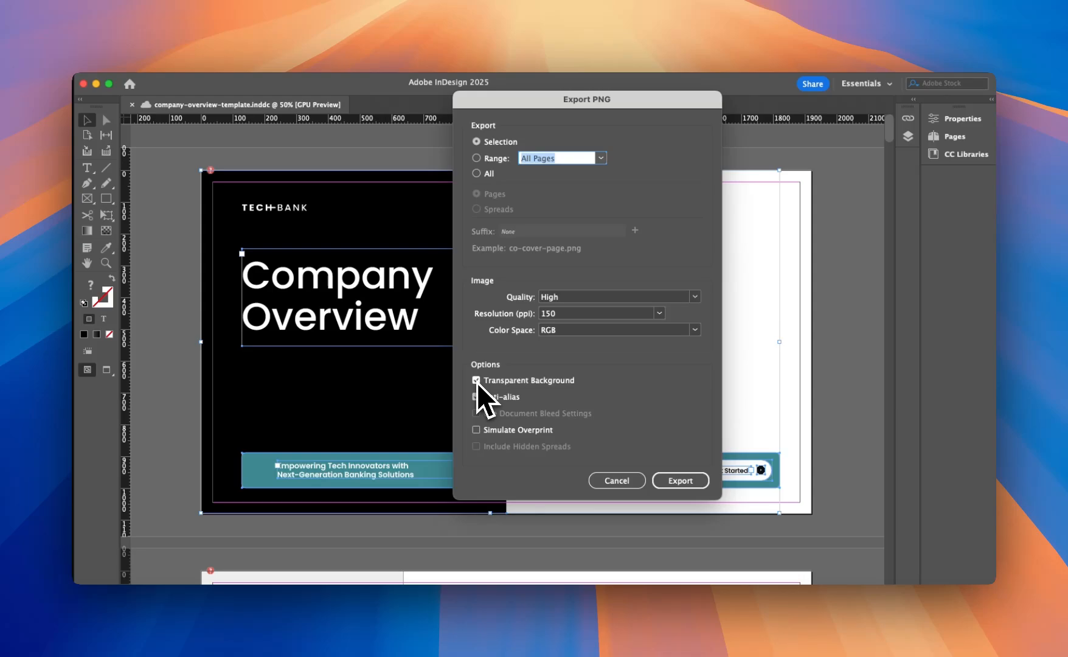
left_click(694, 485)
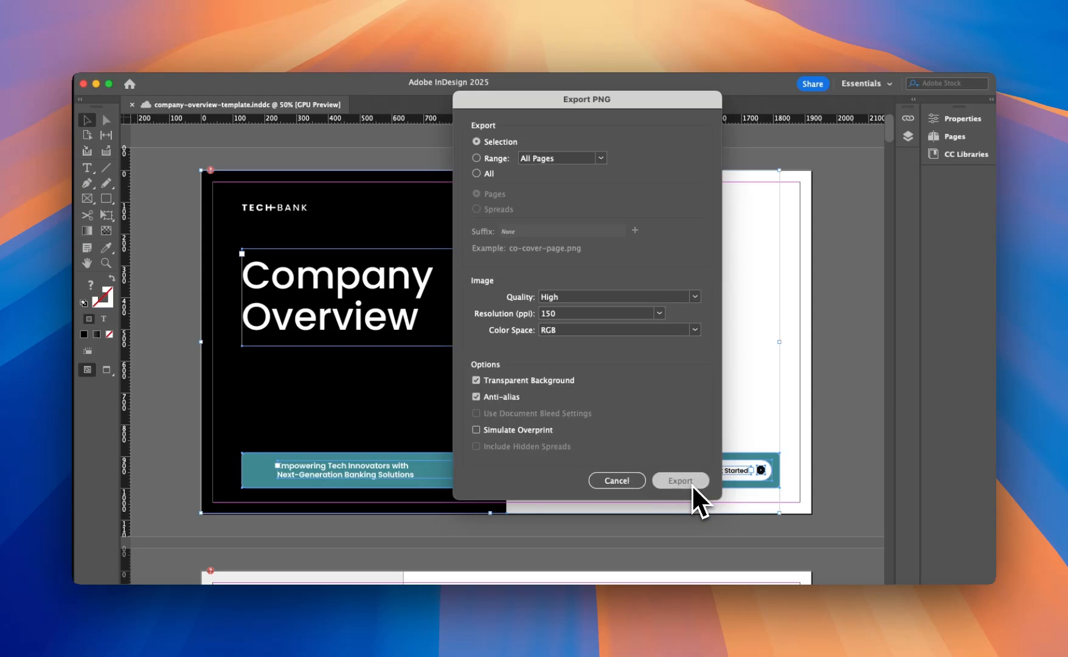
Examine the separate introduction text on page 12 and the carousel image on page 13.
left_click(943, 140)
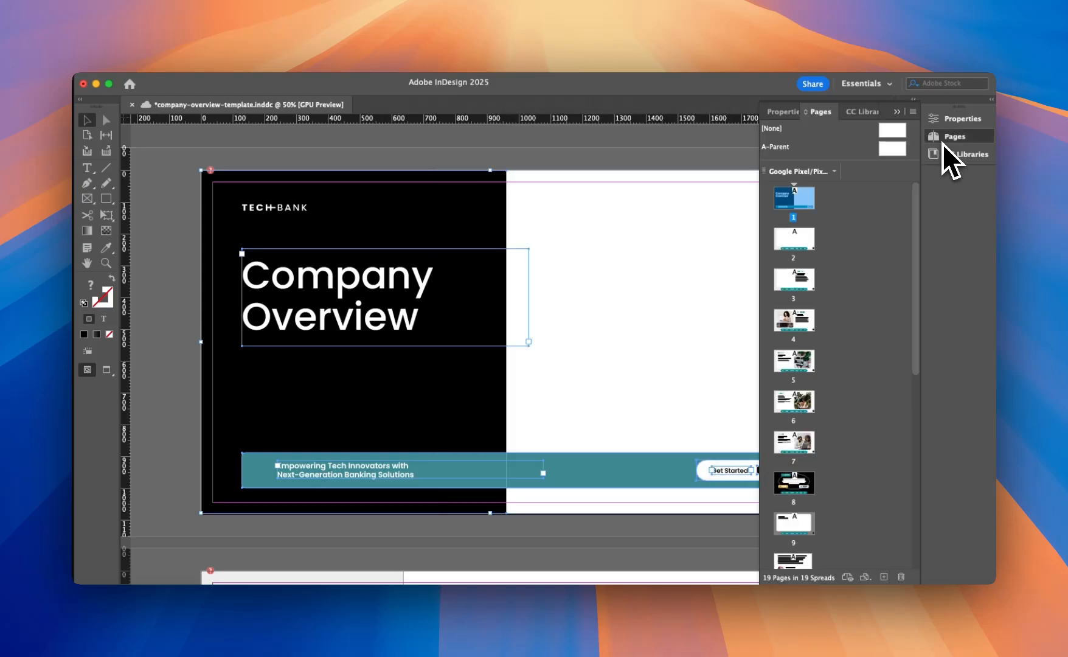
scroll(847, 273, "down", 1)
scroll(847, 273, "down", 5)
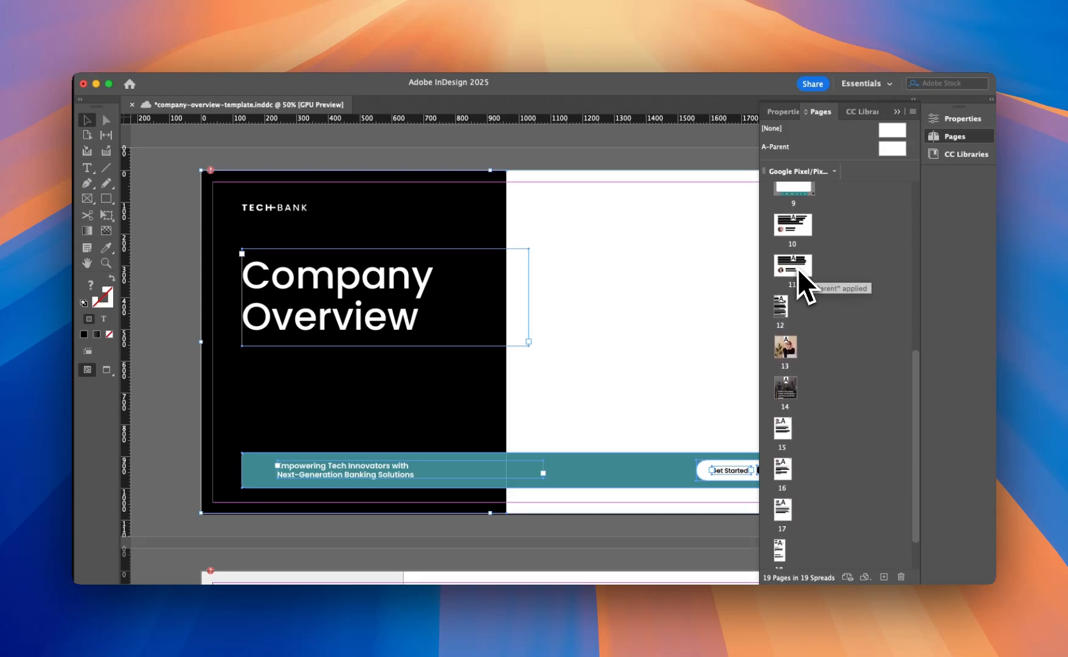
double_click(780, 308)
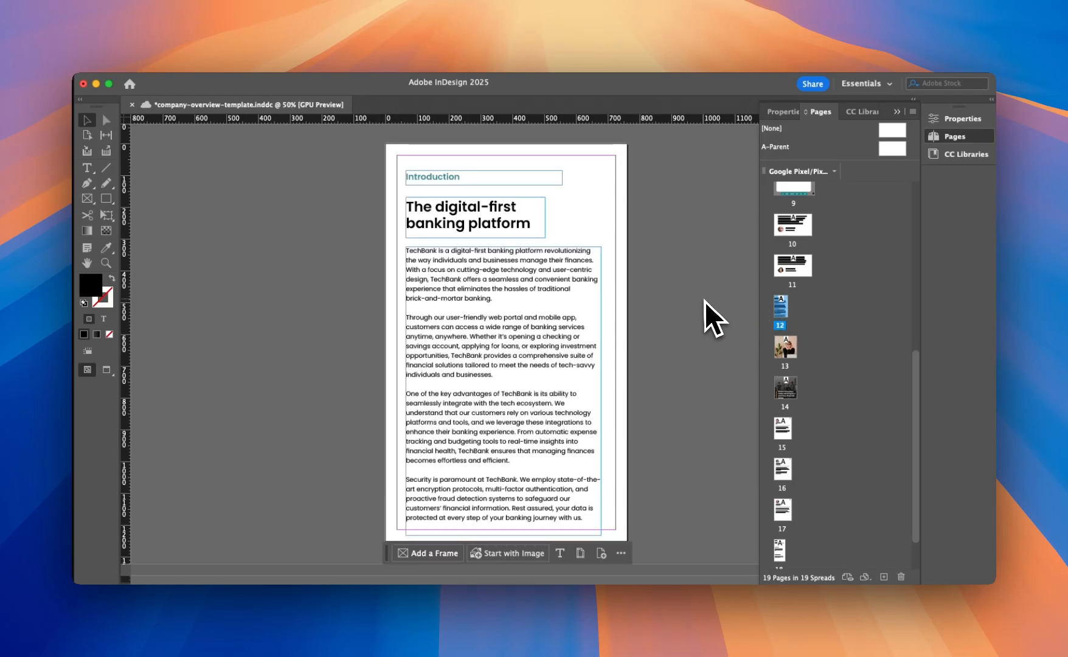
left_click(789, 353)
double_click(789, 352)
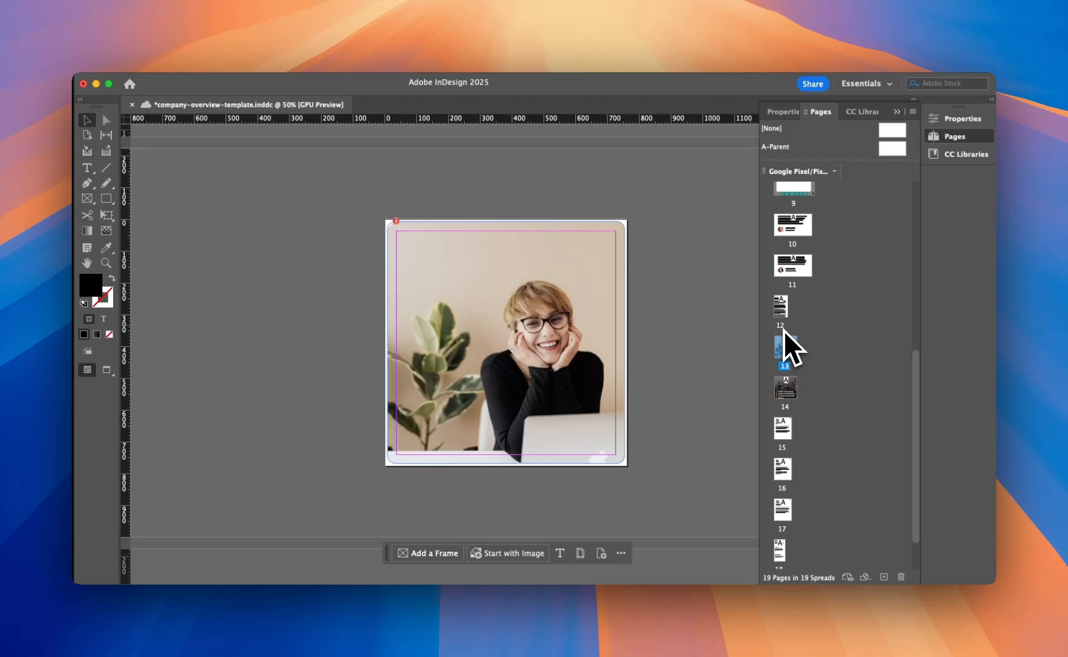
left_click(781, 314)
double_click(781, 315)
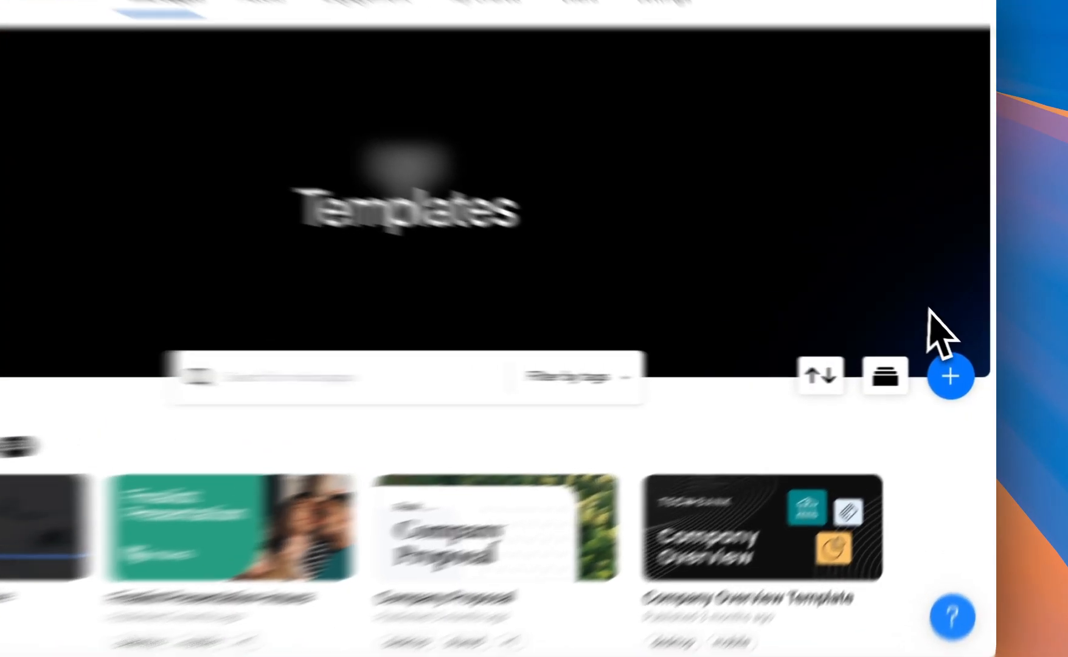
Switch to Tiled, start a new microapp and check pages 2 to 4 of the converted Company Overview.
left_click(950, 376)
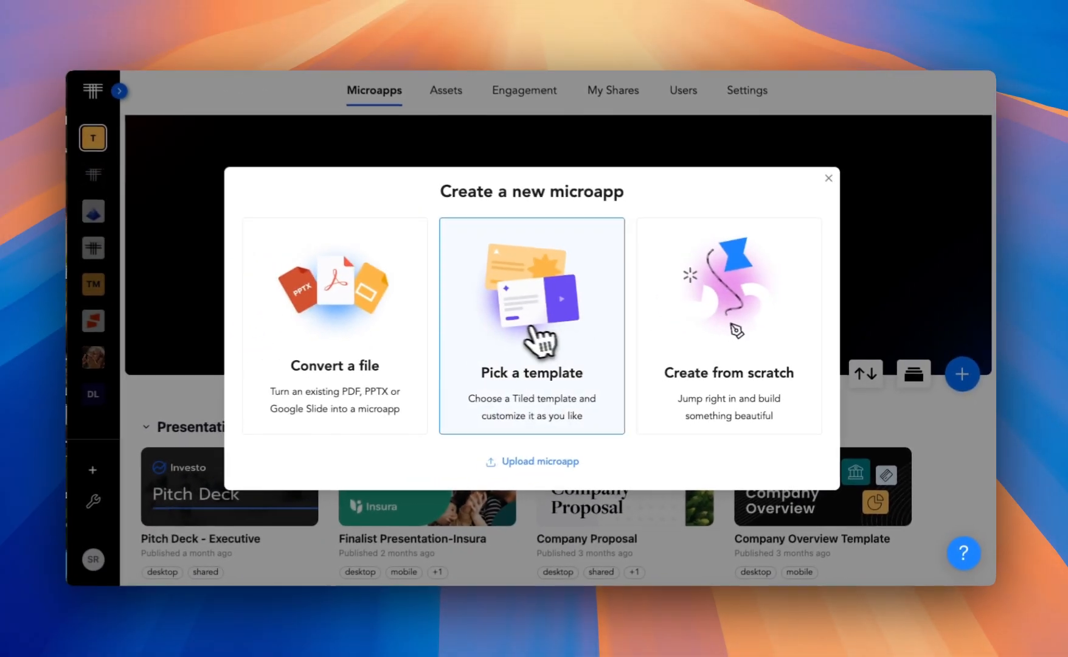
mouse_move(65, 272)
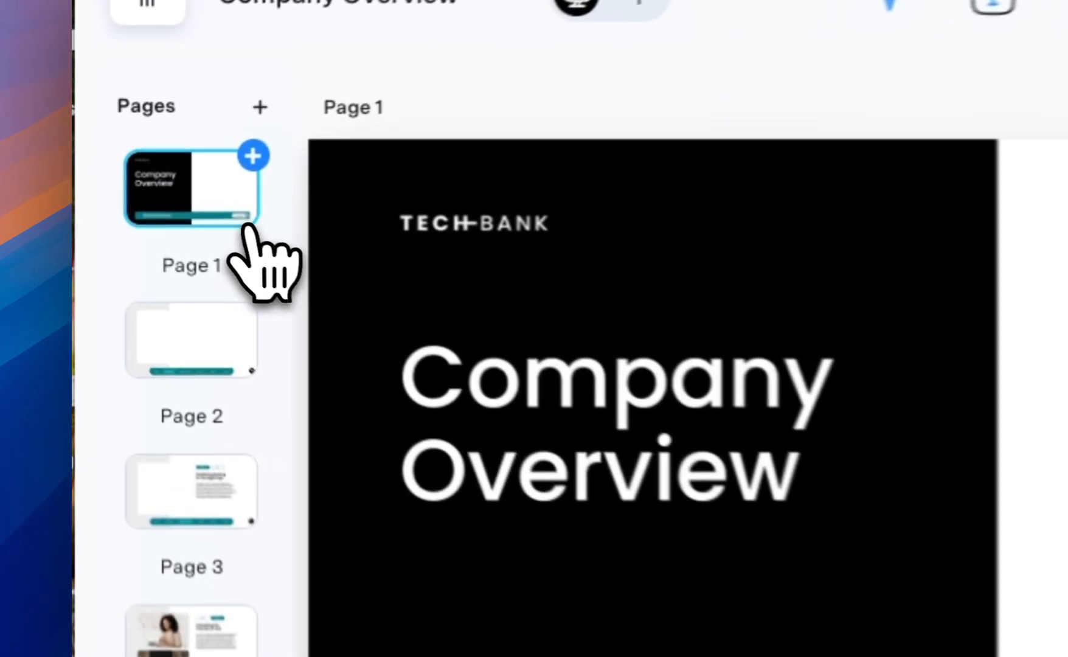
left_click(123, 246)
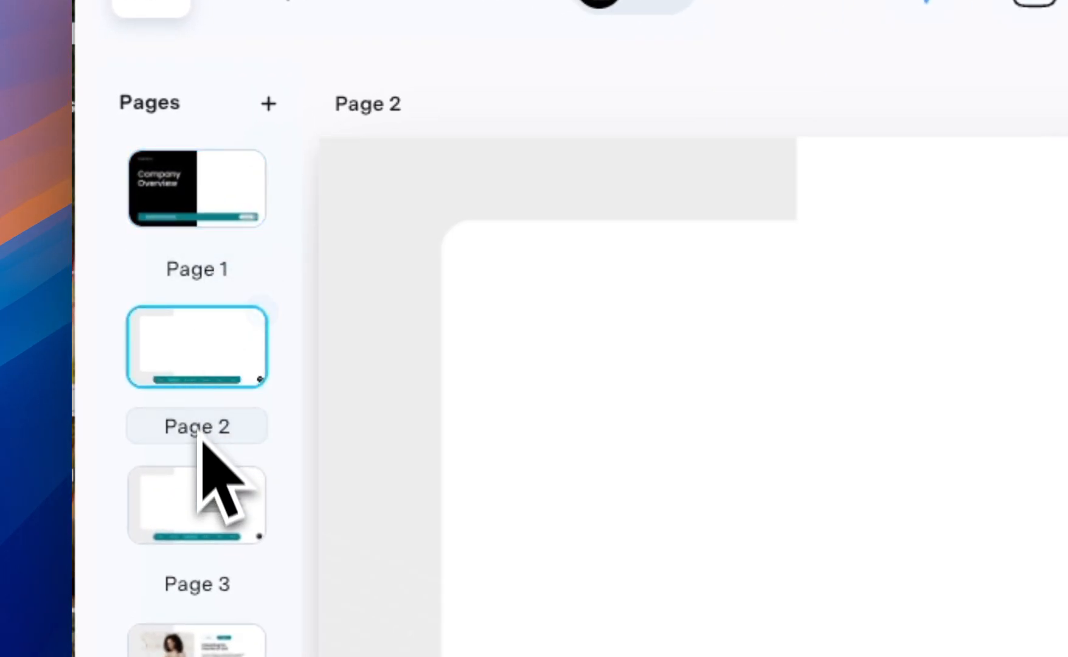
left_click(196, 511)
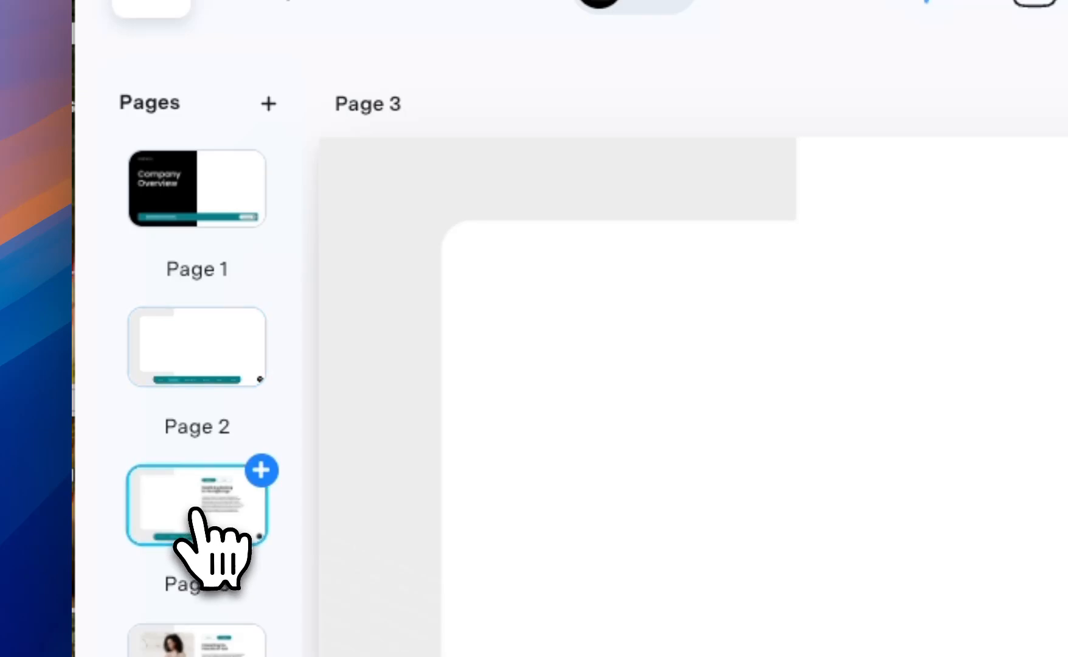
left_click(127, 399)
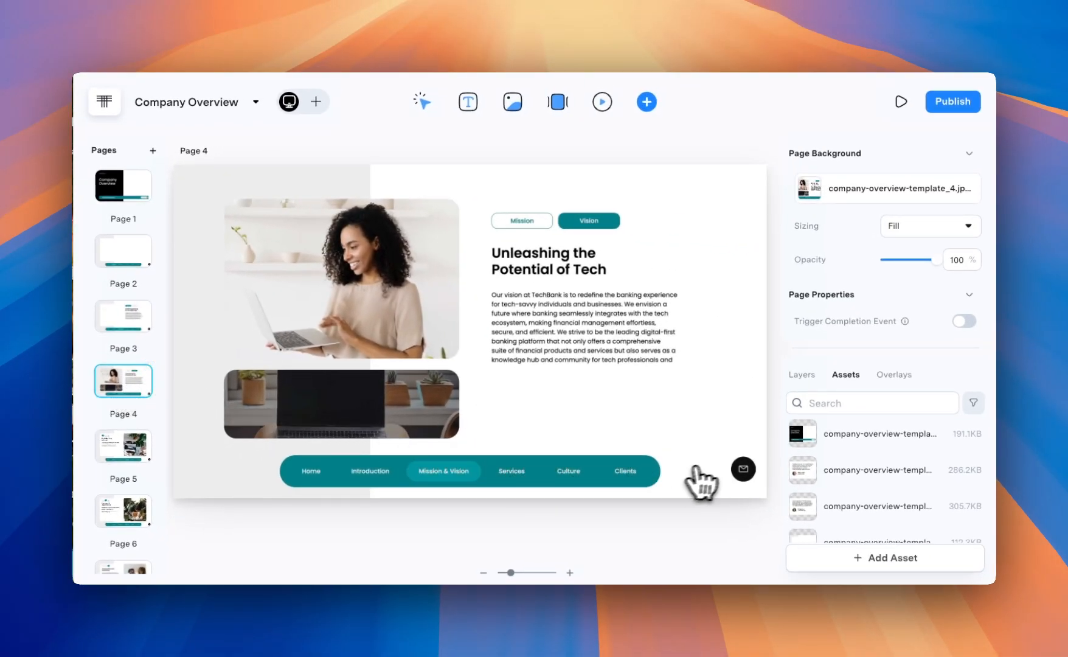
Add the exported PNG images and the videos cover-bg.mp4 and intro-bg.mp4 to the microapp's assets.
scroll(843, 444, "down", 2)
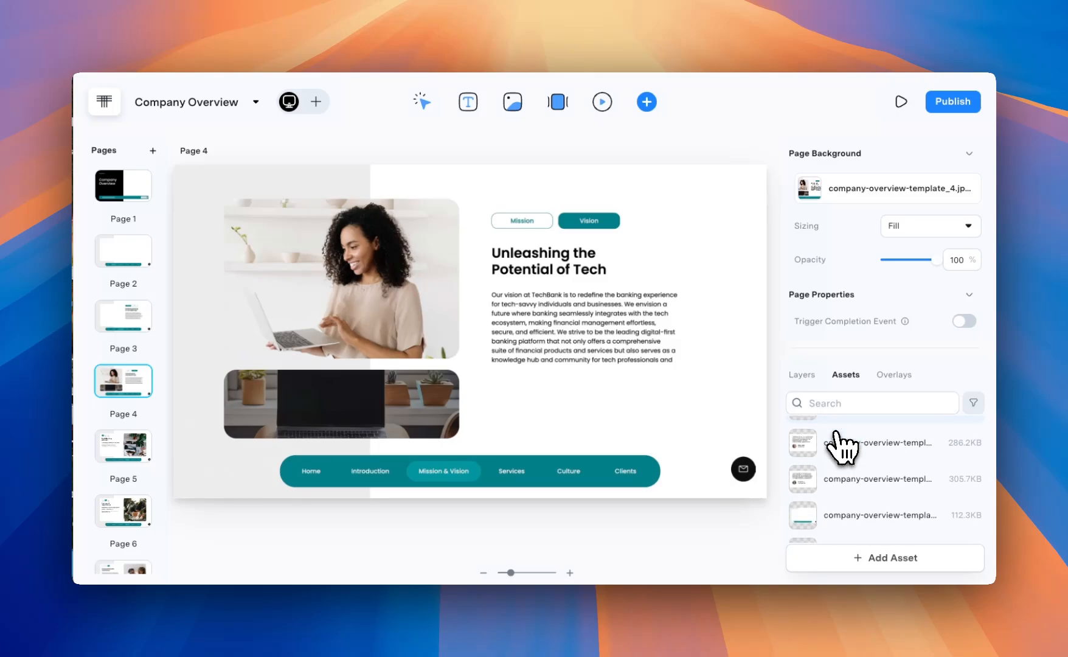
scroll(837, 433, "up", 2)
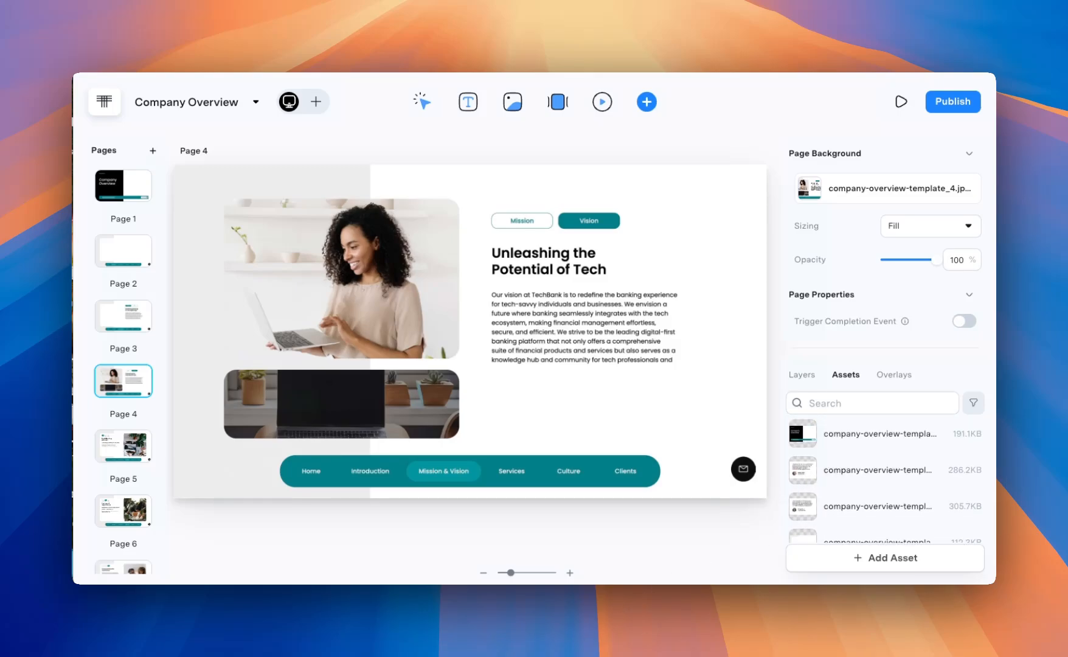
left_click_drag(508, 656, 548, 345)
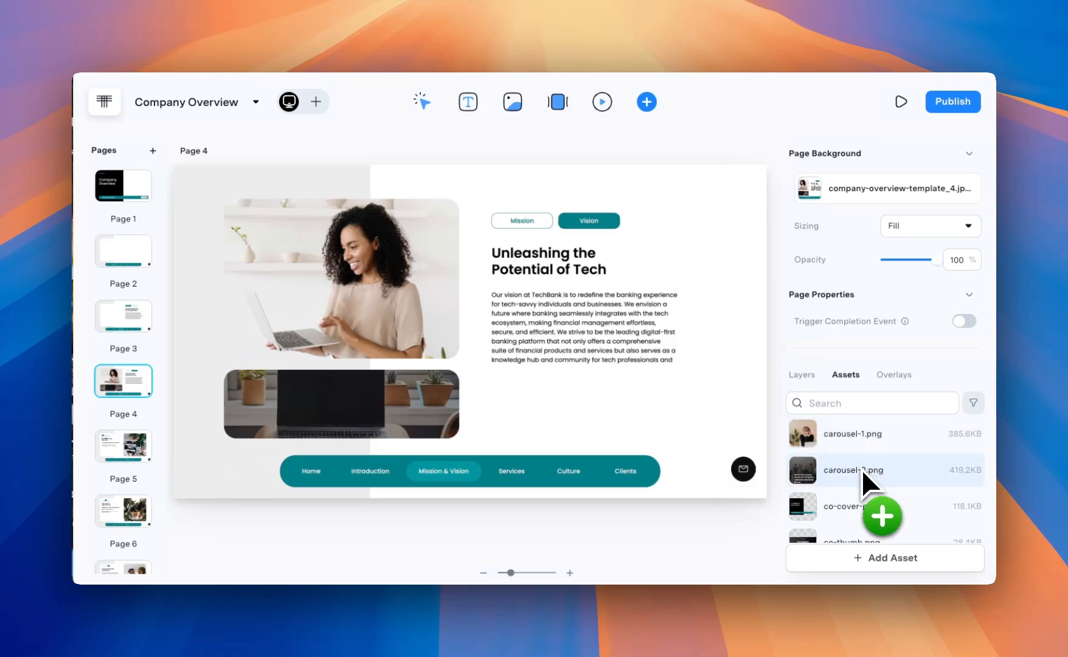
left_click_drag(861, 468, 602, 375)
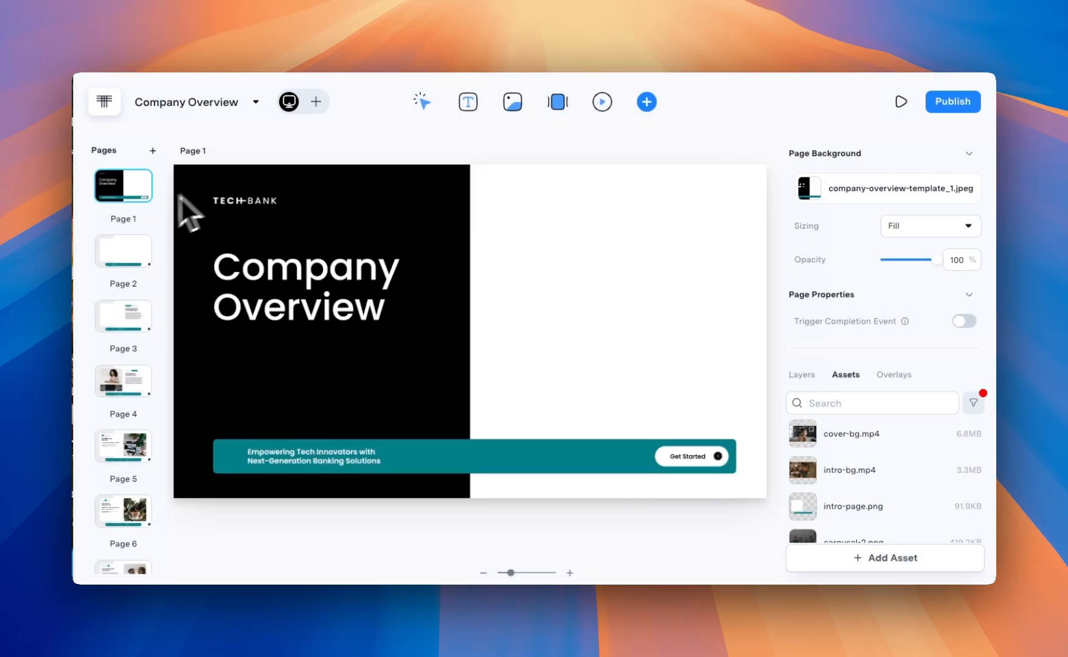
Rename the pages in order as Cover, Intro, Mission, Vision, Services-1 and Services-2.
double_click(125, 219)
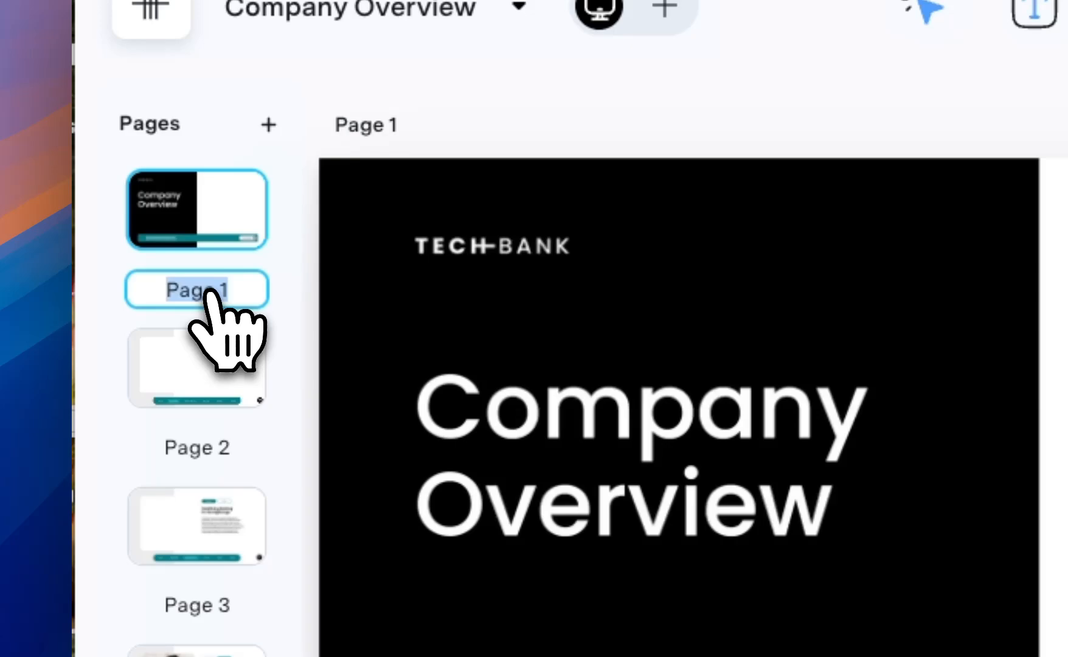
type("Cover")
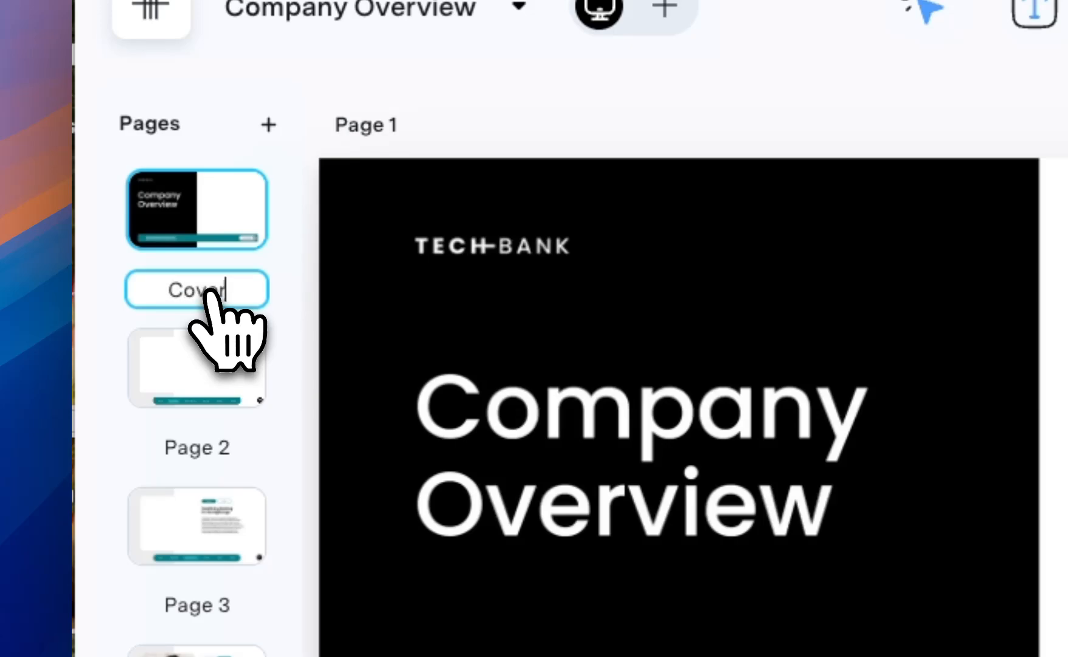
double_click(196, 447)
type("Intro")
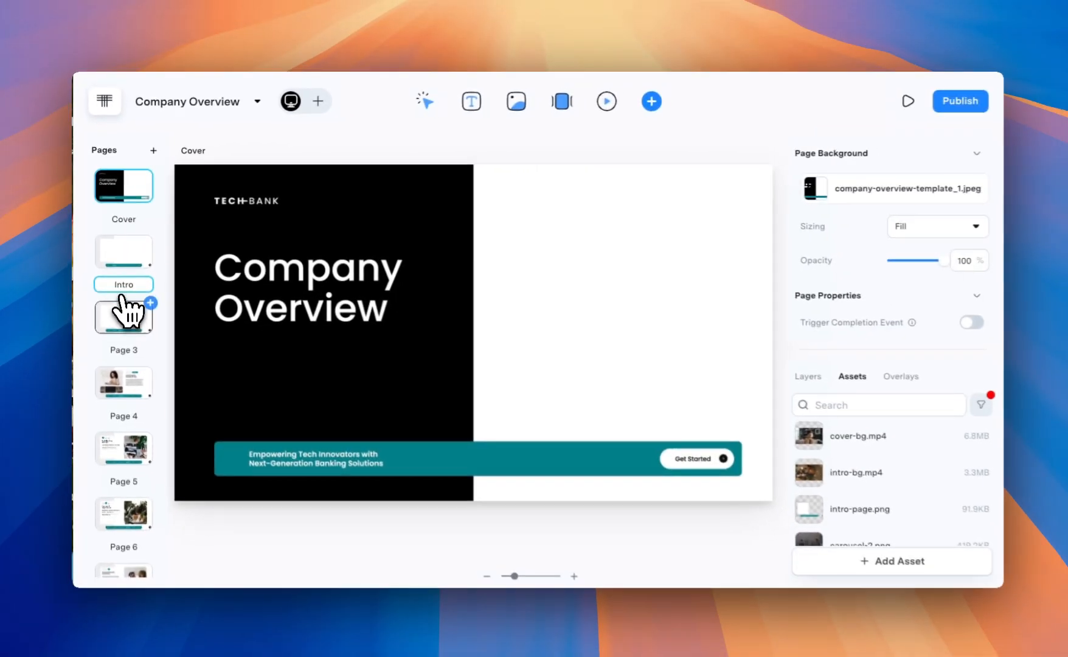
left_click(124, 314)
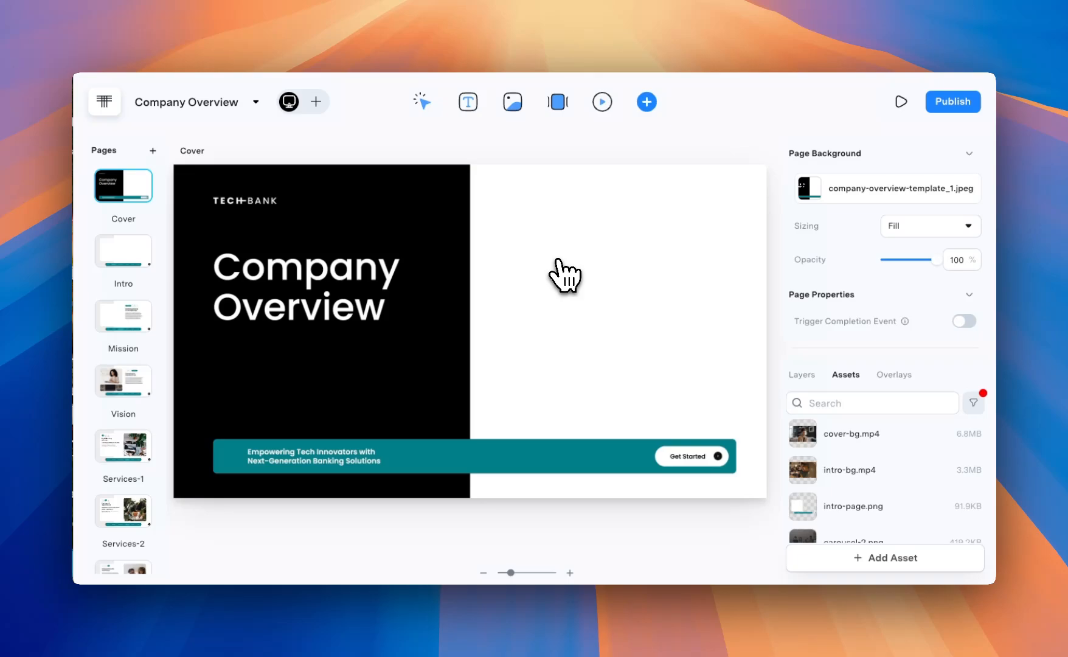
Find the cover assets and place co-cover-page.png on the Cover page, enlarged to span the whole page at about 3854 × 2164.
type("cover")
left_click_drag(835, 472, 505, 379)
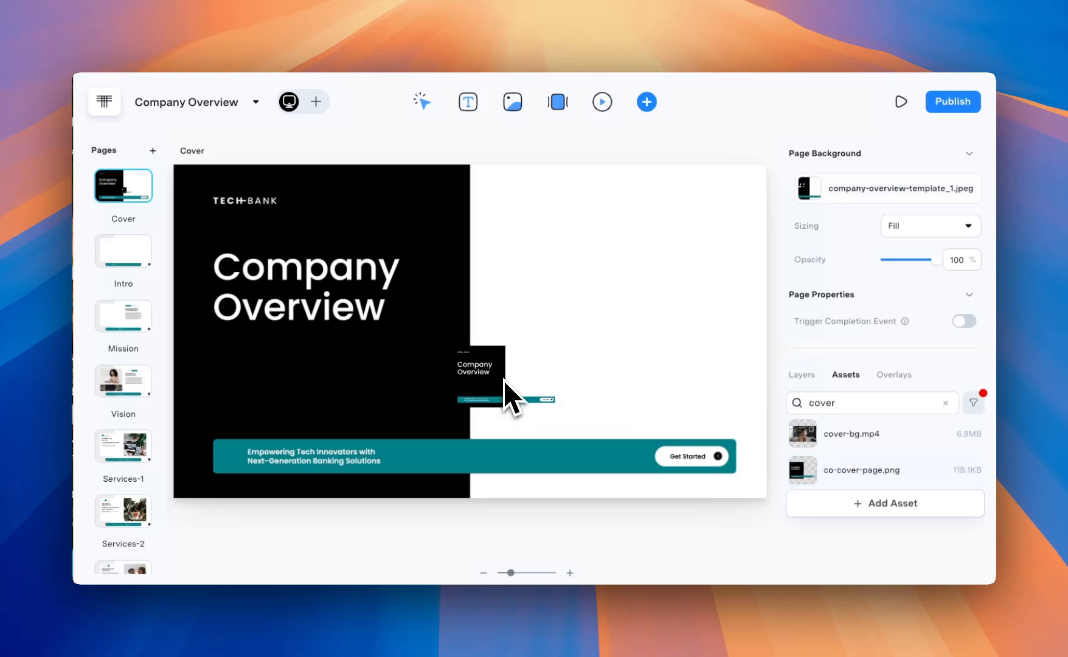
left_click(504, 380)
key("Escape")
left_click_drag(274, 199, 215, 196)
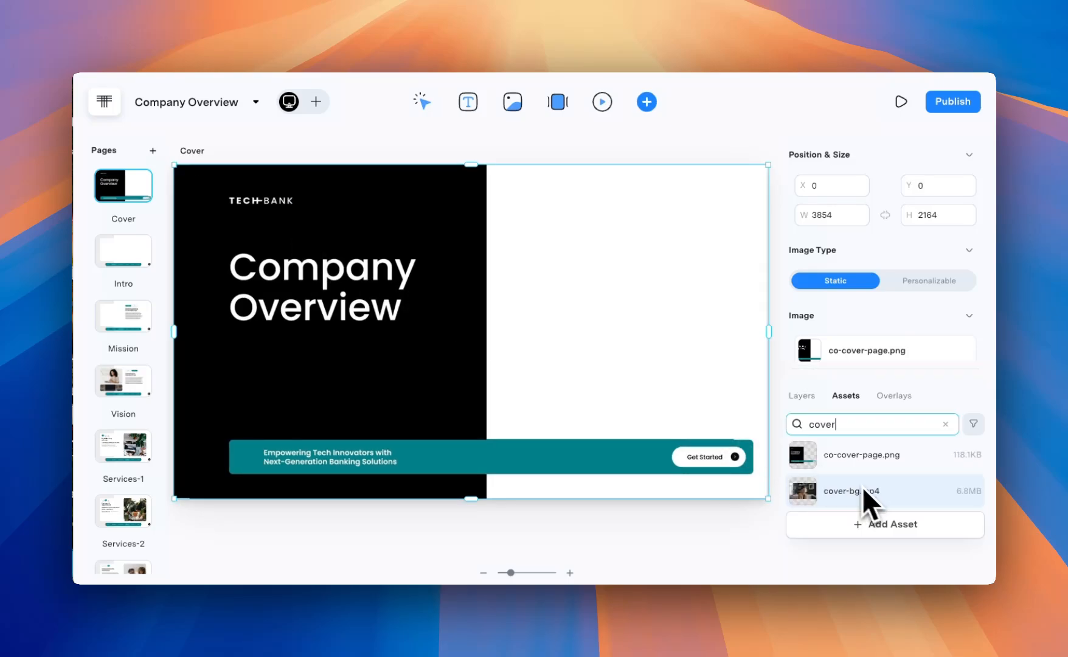
Place cover-bg.mp4 over the white half of the Cover page at about 1829 × 2157 and set its sizing to Fill.
left_click_drag(864, 490, 542, 197)
left_click_drag(595, 230, 766, 501)
scroll(907, 347, "down", 1)
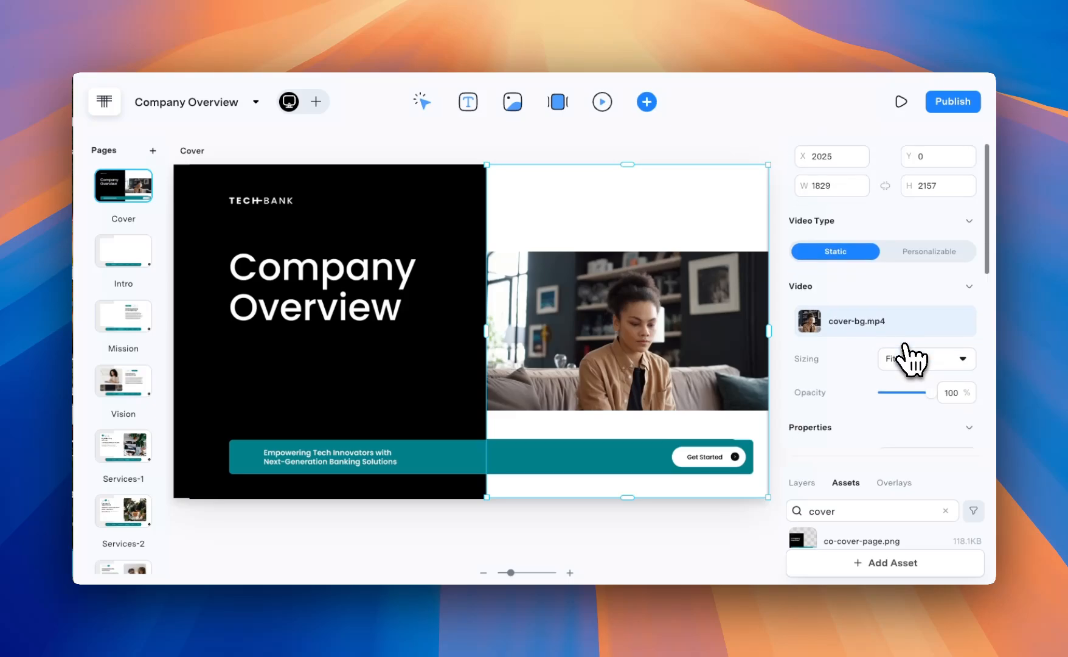
left_click(910, 349)
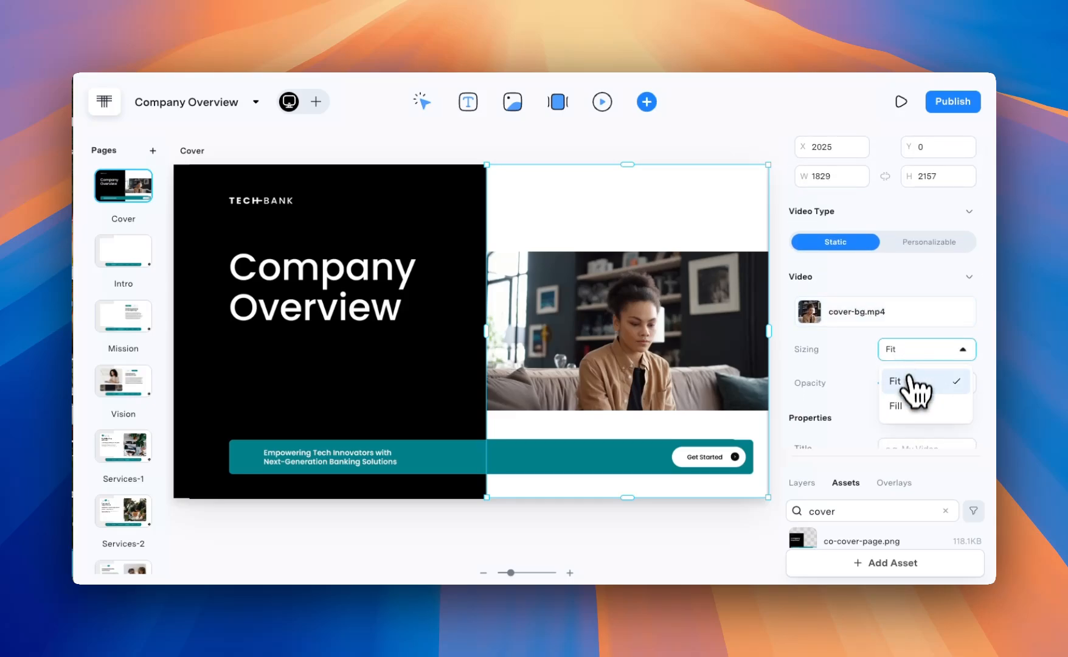
left_click(909, 406)
Turn off the cover video's sound and enable Autoplay and Loop.
scroll(909, 405, "down", 3)
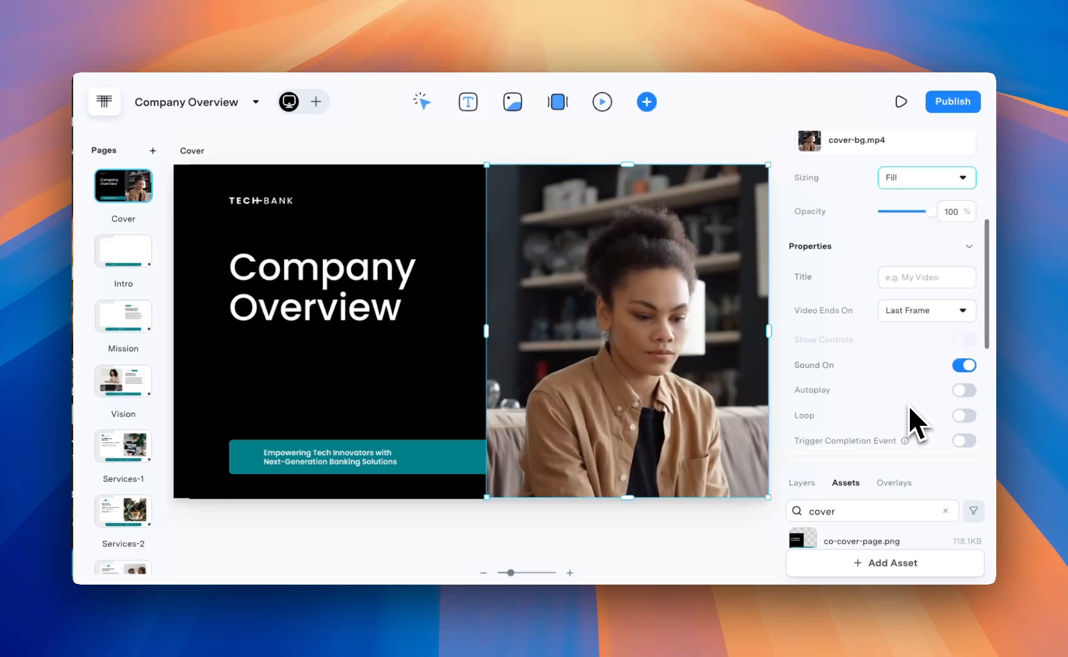
left_click(964, 366)
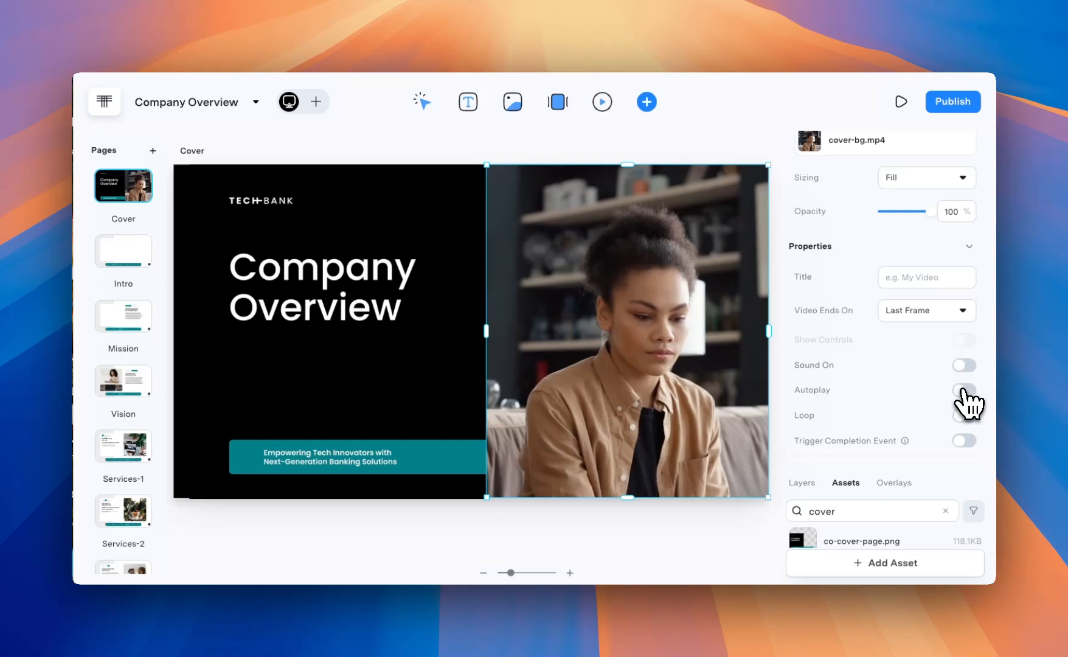
left_click(963, 391)
left_click(964, 416)
Move the cover-bg.mp4 layer beneath co-cover-page.png and preview the Cover page.
left_click(803, 483)
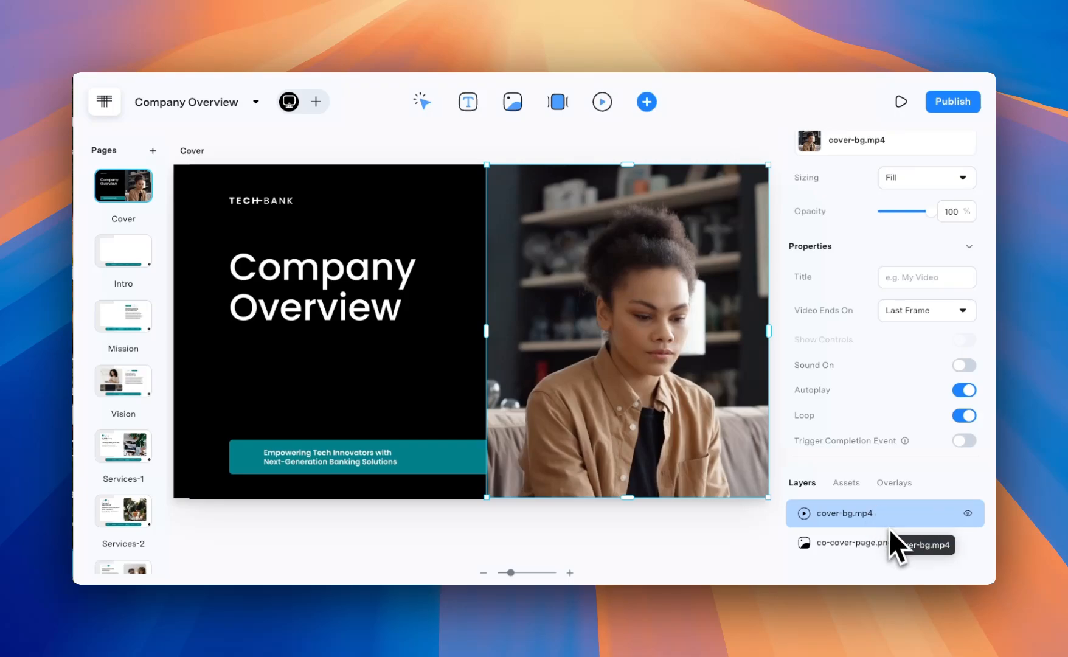
left_click_drag(889, 528, 889, 550)
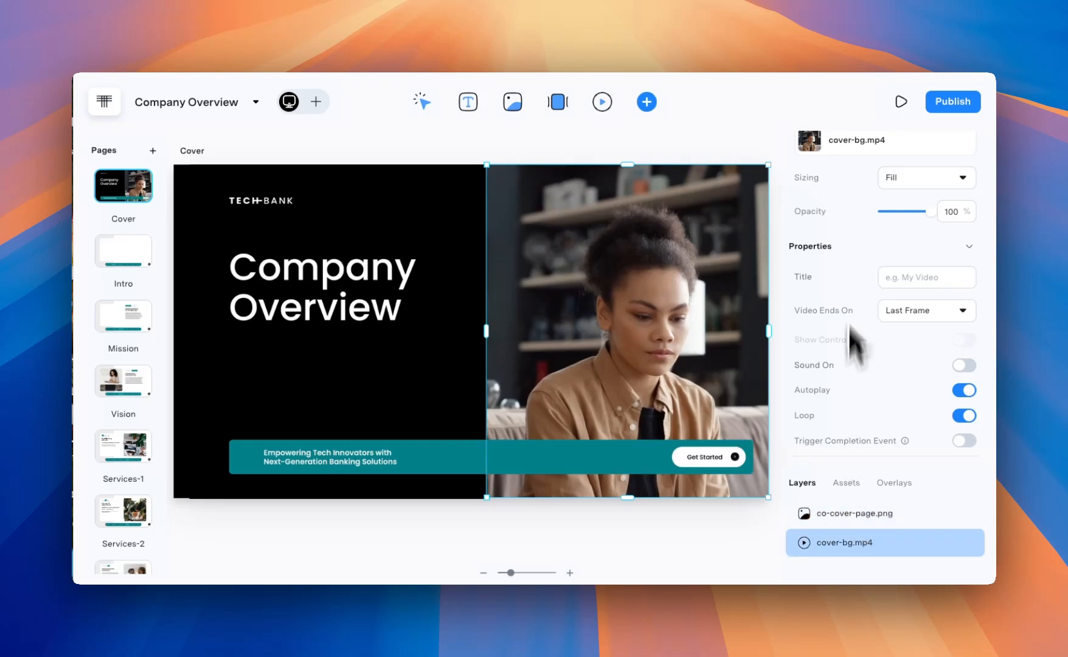
left_click(901, 102)
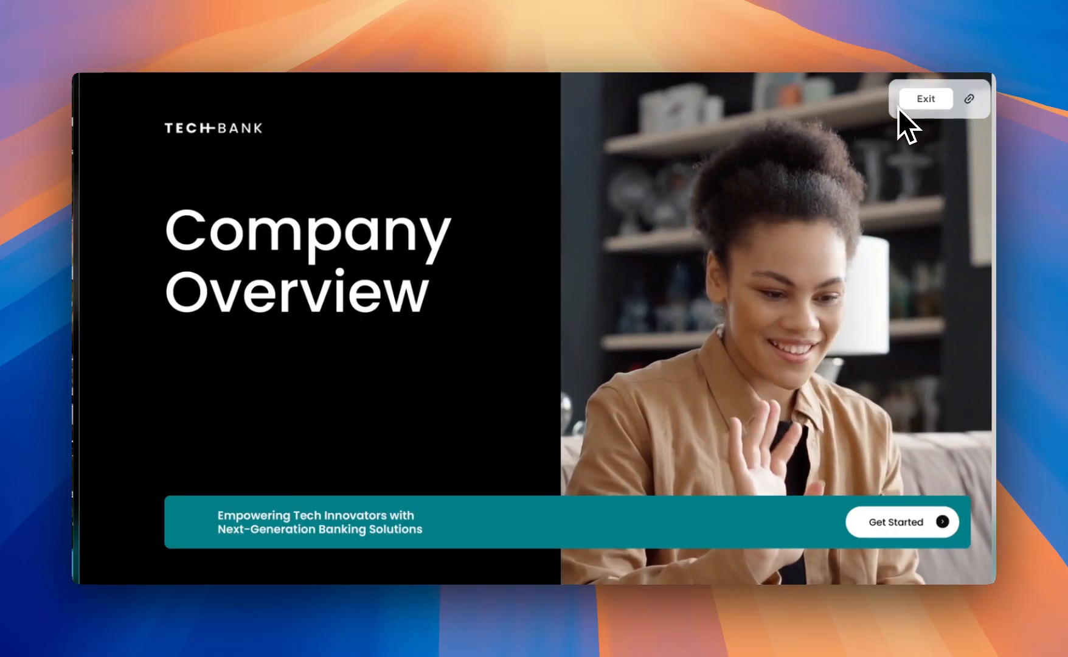
left_click(899, 107)
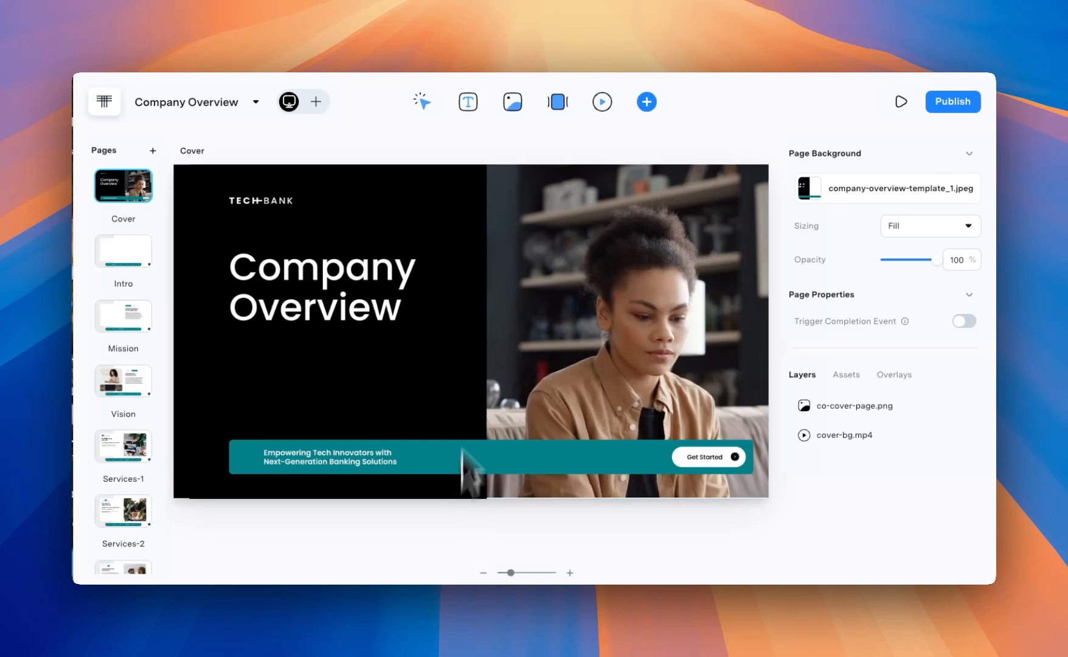
Place a hotspot about 605 × 320 over the Get Started button and give it a Go to Page link.
left_click(420, 101)
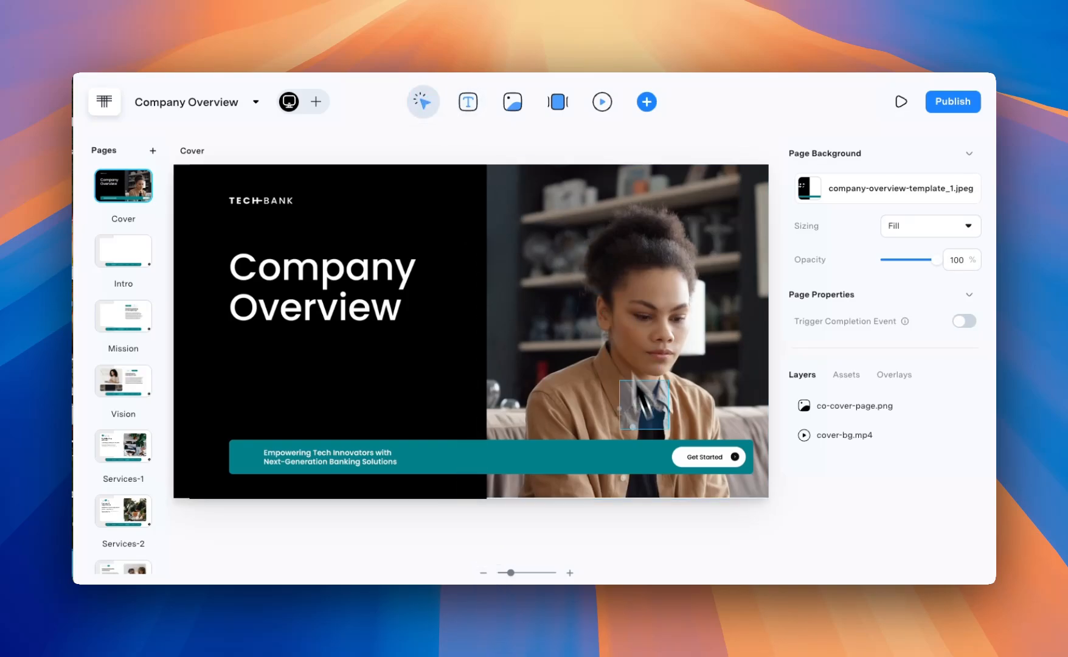
left_click(684, 460)
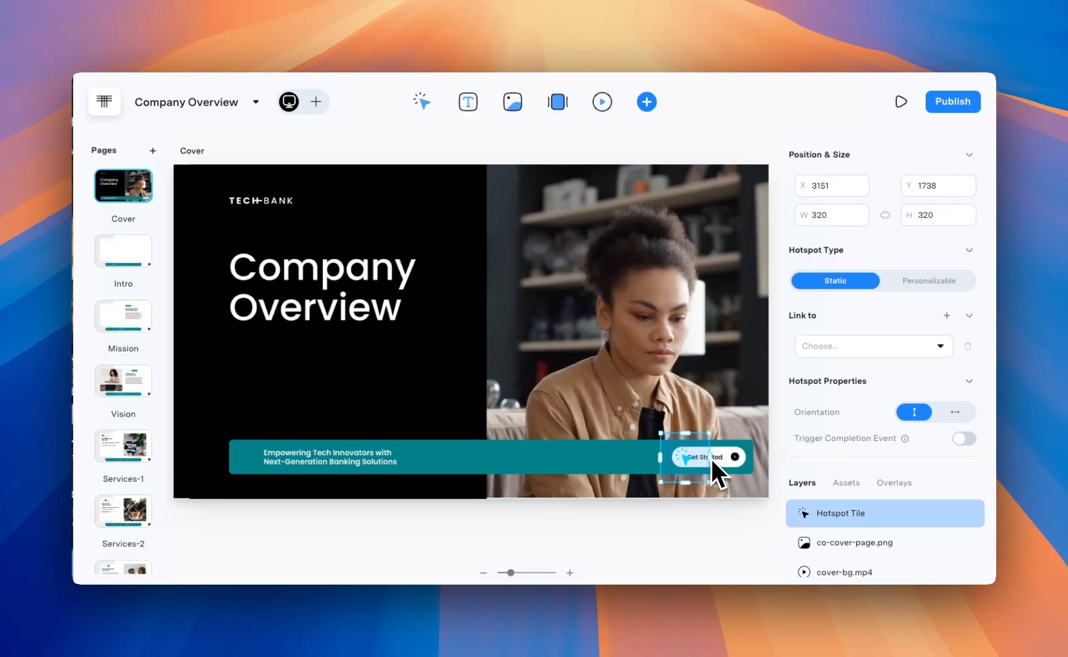
left_click_drag(707, 457, 756, 463)
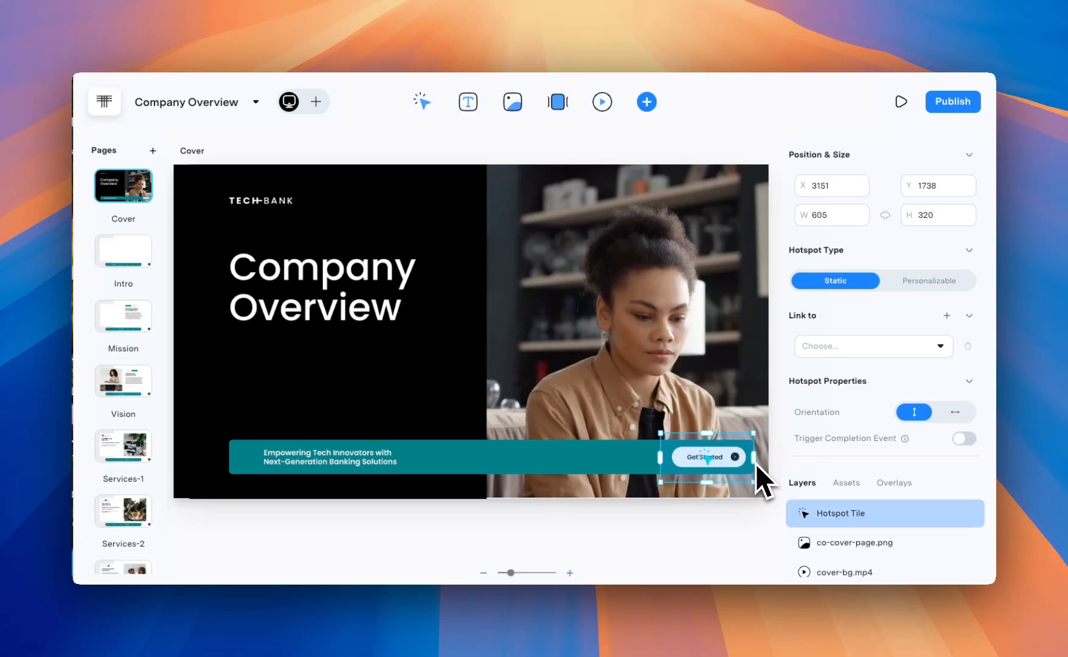
left_click(851, 347)
left_click(859, 382)
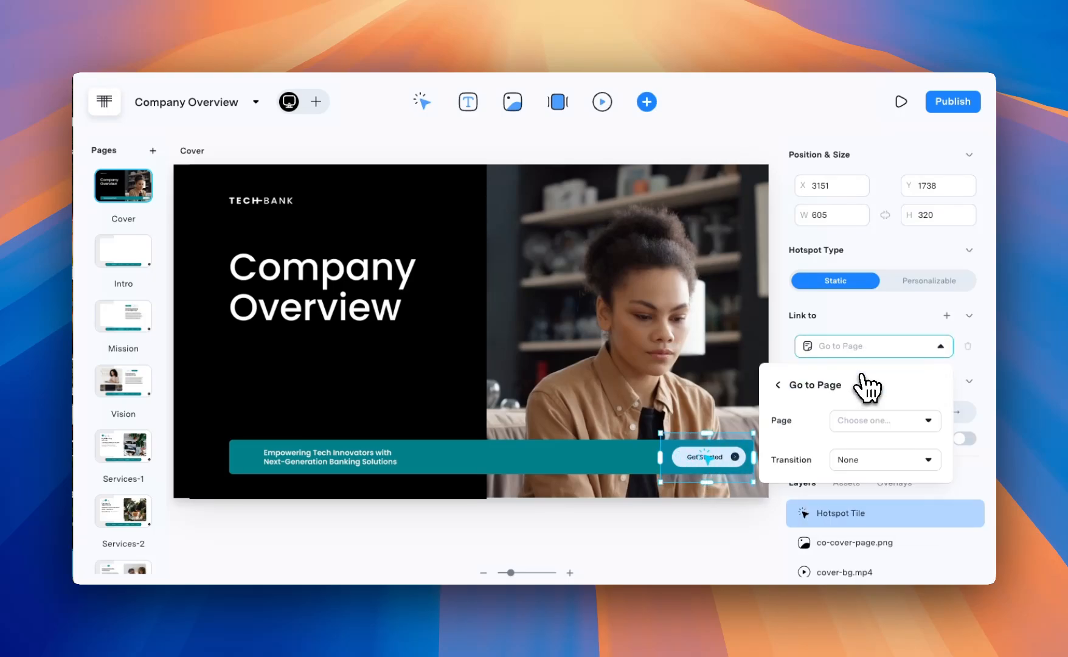
left_click(864, 421)
left_click(851, 295)
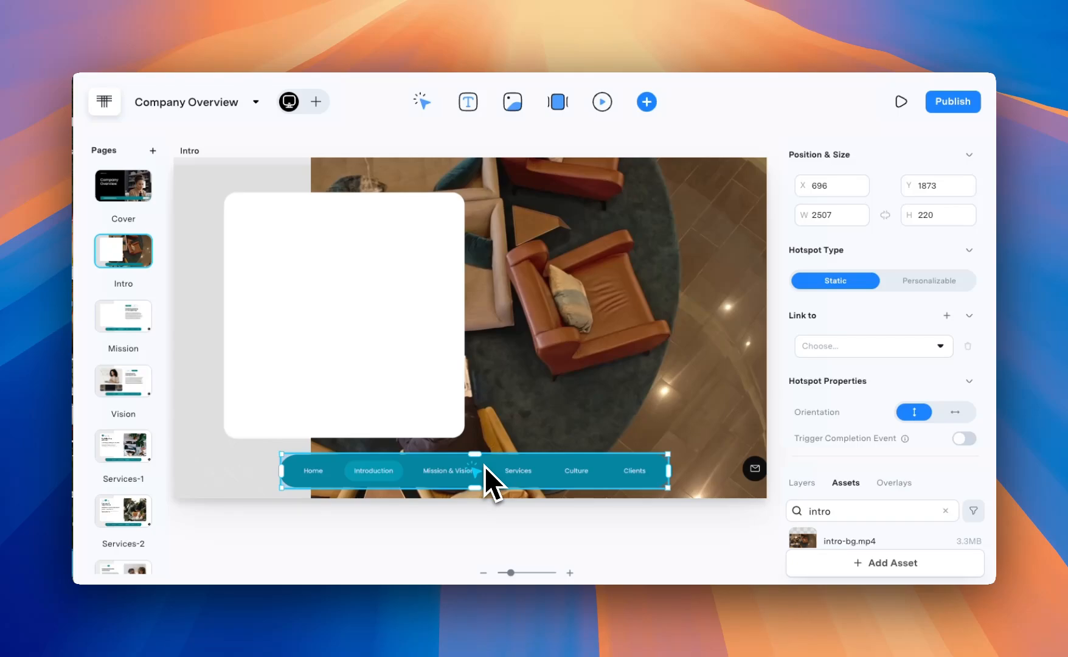
Align the Intro page's hotspot with the navigation bar and divide it into six links in horizontal orientation.
mouse_move(510, 468)
left_mouse_down()
mouse_move(495, 468)
mouse_move(510, 468)
left_mouse_up()
left_click(947, 315)
left_click(947, 315)
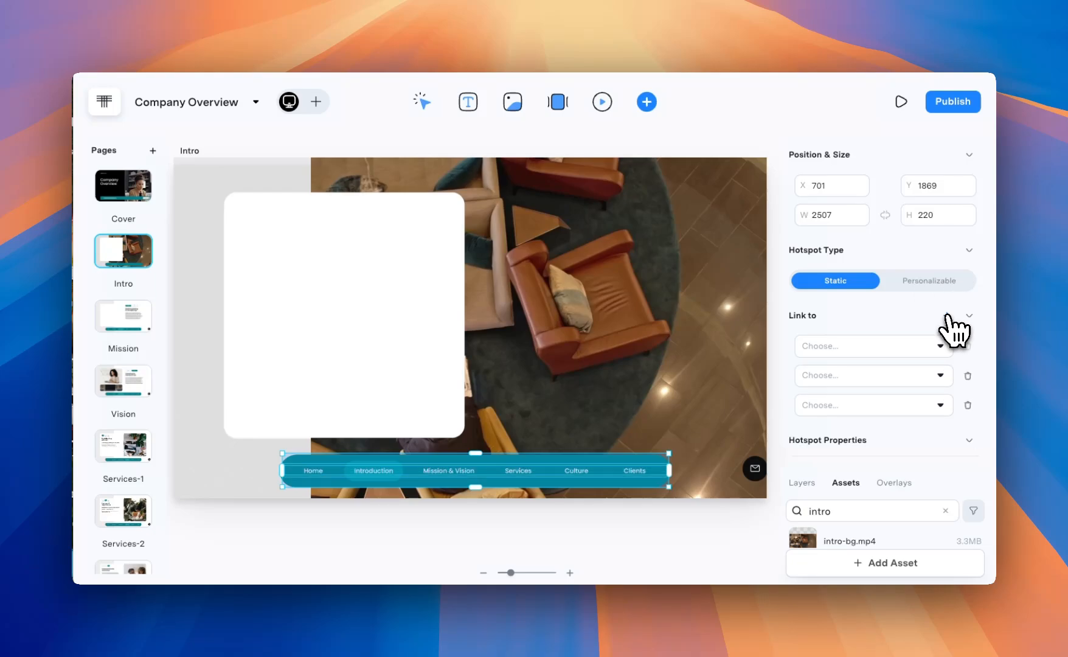
left_click(947, 315)
left_click(947, 315)
left_click(946, 315)
scroll(931, 322, "down", 3)
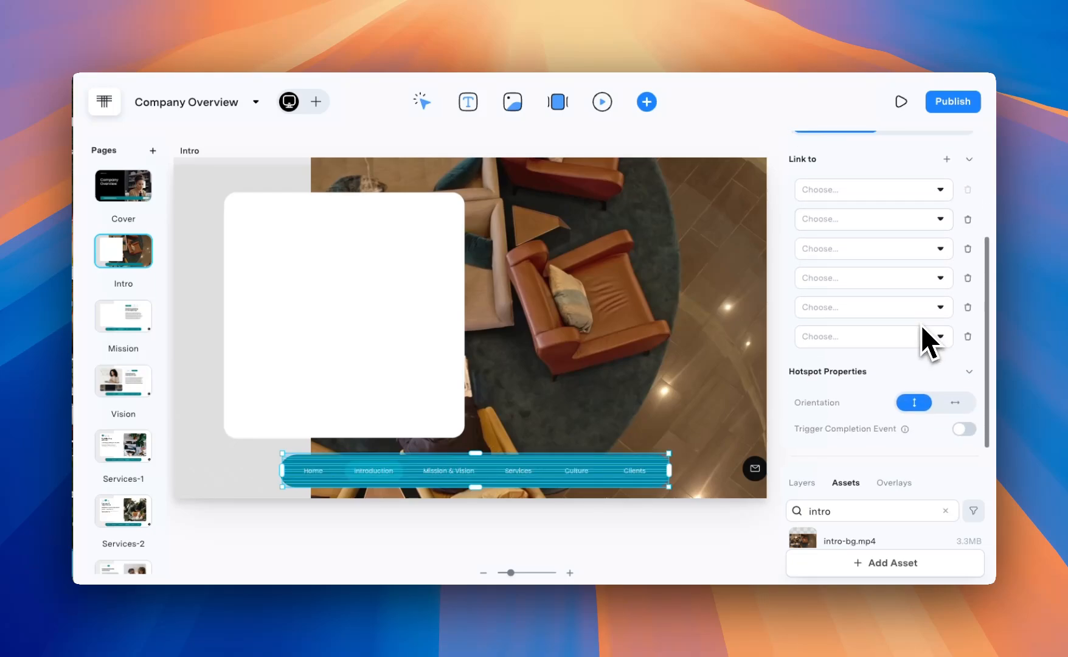
left_click(955, 403)
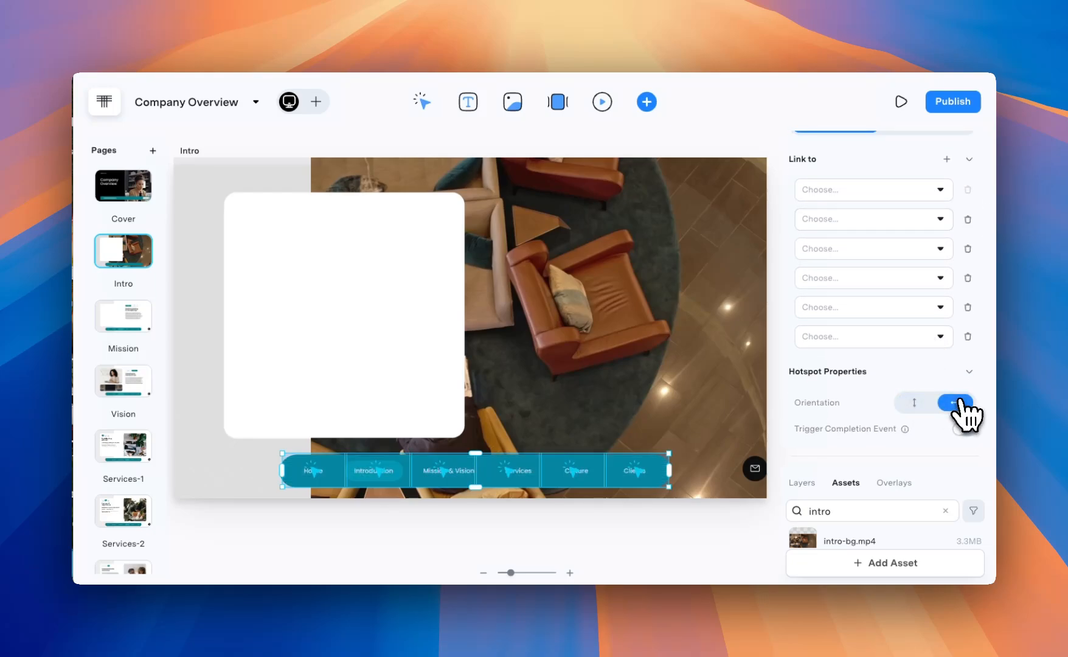
Link the six navigation hotspots in order to the pages Cover, Intro, Mission, Services-1, Culture and Clients.
scroll(961, 414, "up", 1)
left_click(887, 223)
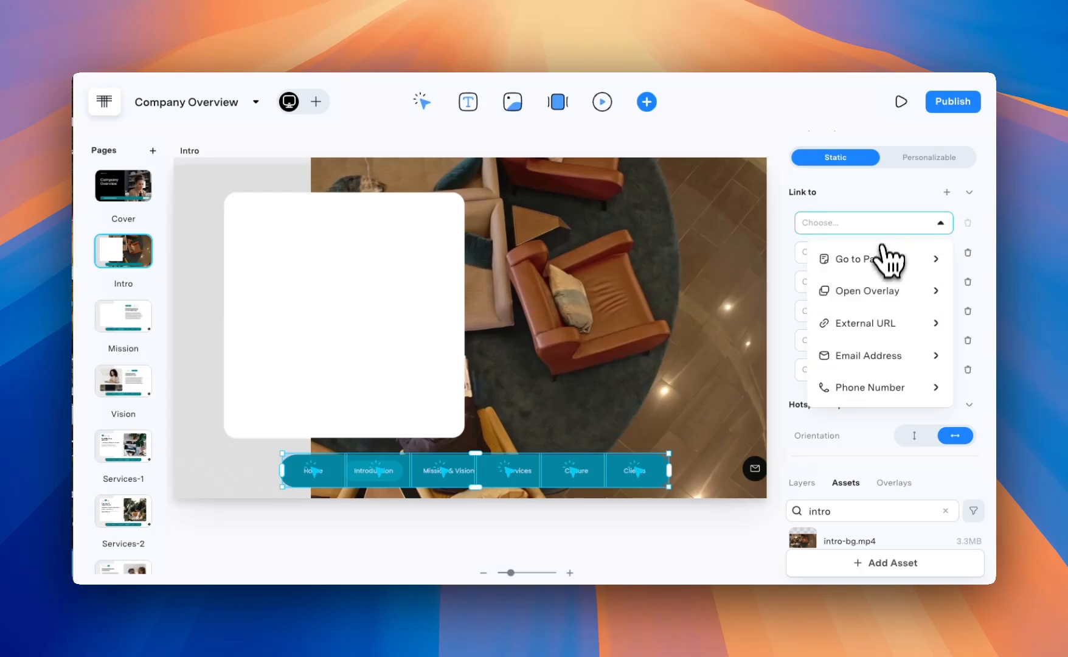
left_click(835, 256)
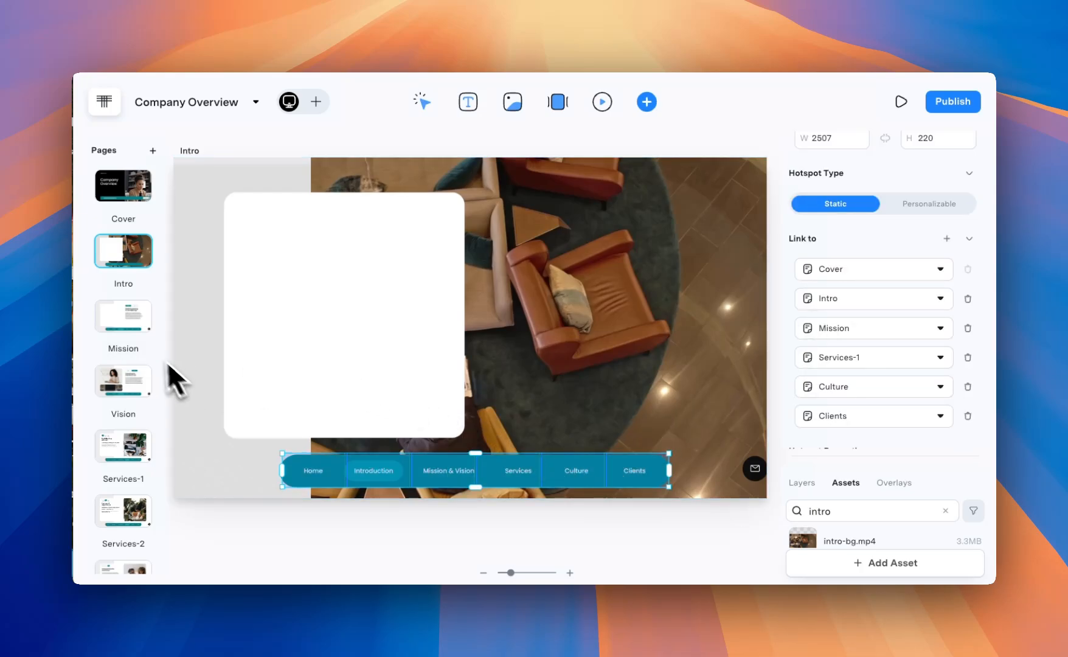
Paste the six-link navigation hotspot onto the Vision page.
left_click(125, 322)
left_click(125, 385)
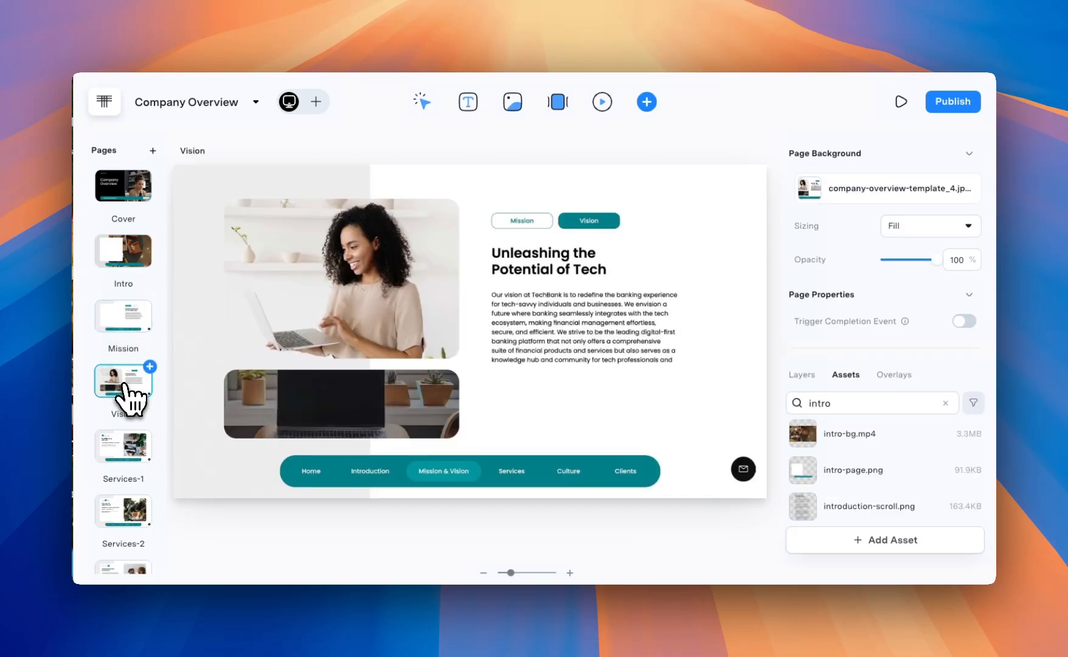
key("super+v")
Add a Scroll tile about 1407 × 1452 inside the white box on the Intro page.
left_click(130, 258)
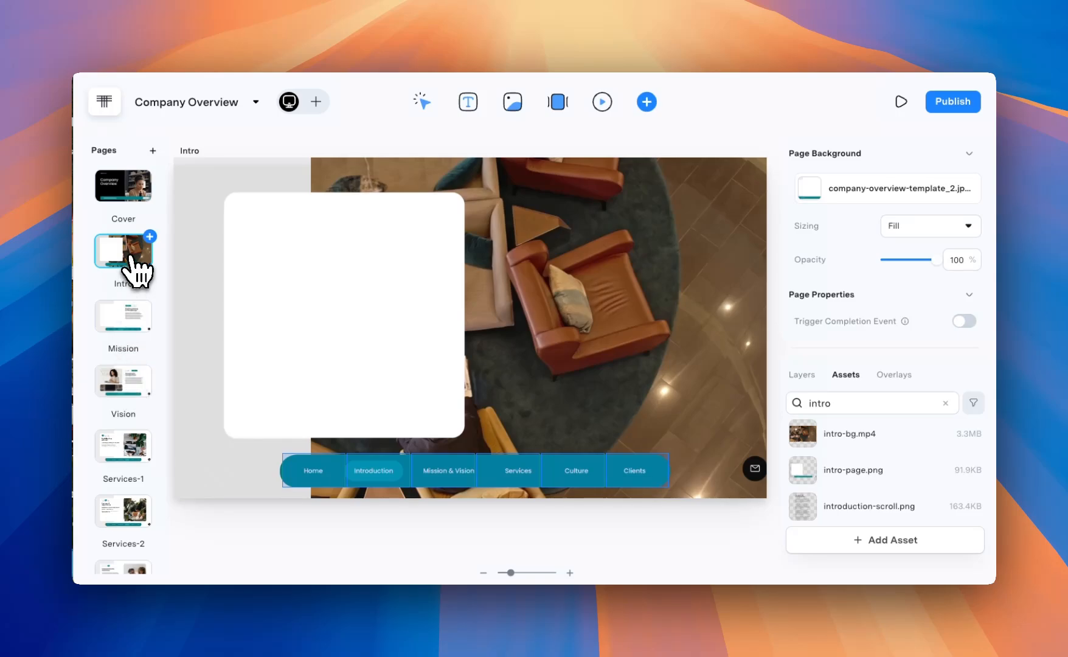
left_click(647, 102)
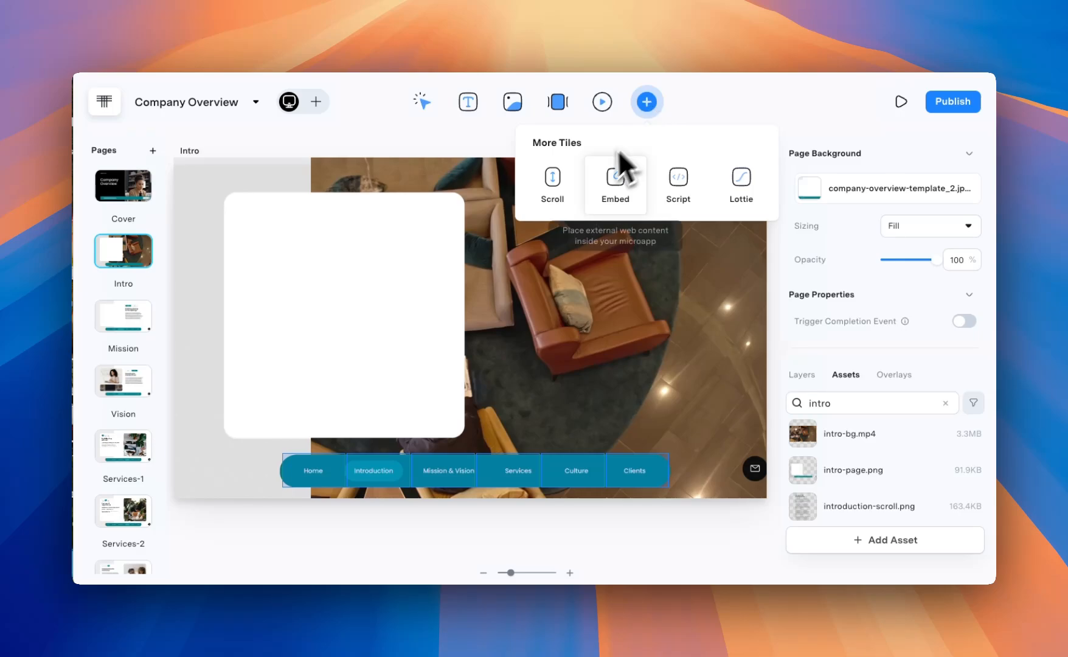
left_click_drag(551, 176, 274, 257)
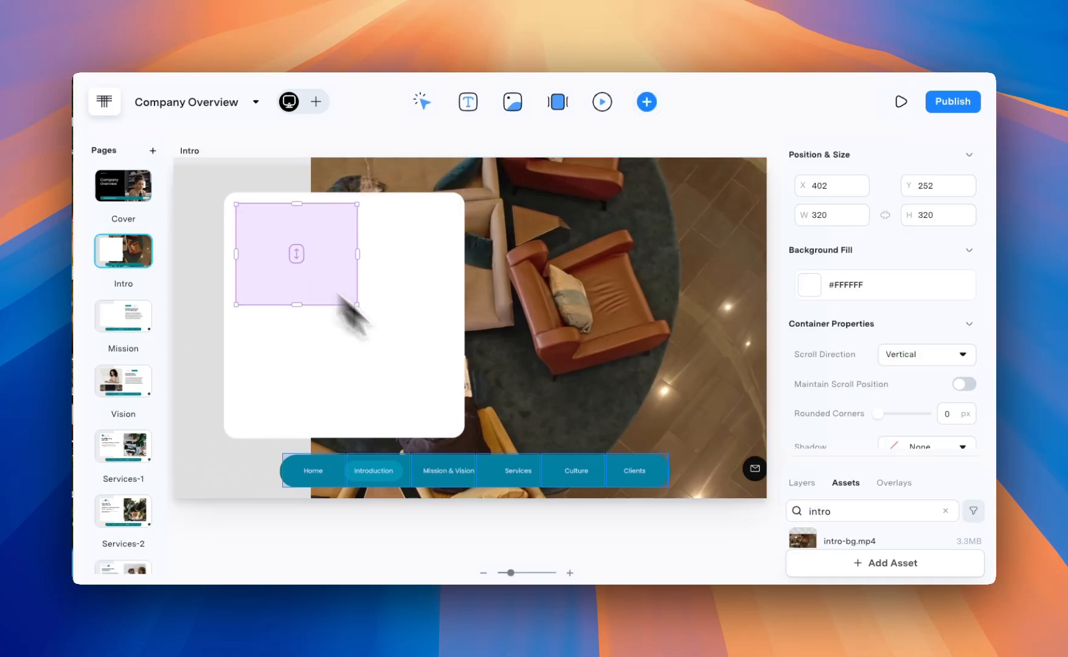
left_click_drag(422, 363, 446, 419)
Search the assets for scroll and place introduction-scroll.png inside the Scroll tile.
double_click(852, 357)
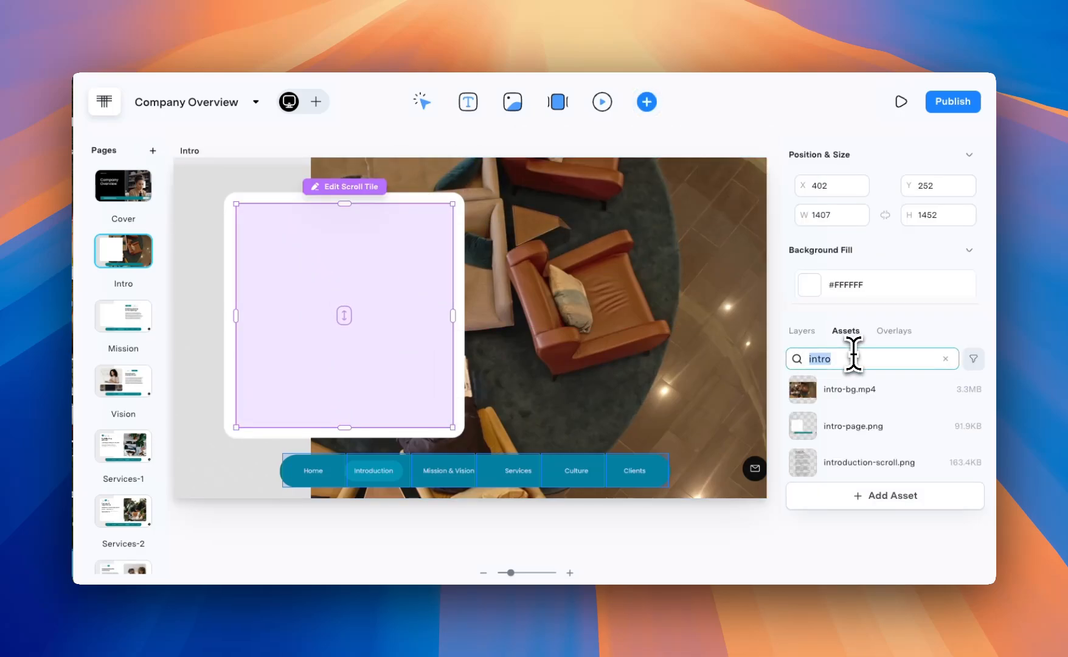
type("scroll")
left_click_drag(864, 390, 342, 358)
Add a carousel about 1049 × 651 below the heading on the Clients page and fill it with the two testimonial images.
scroll(160, 362, "down", 3)
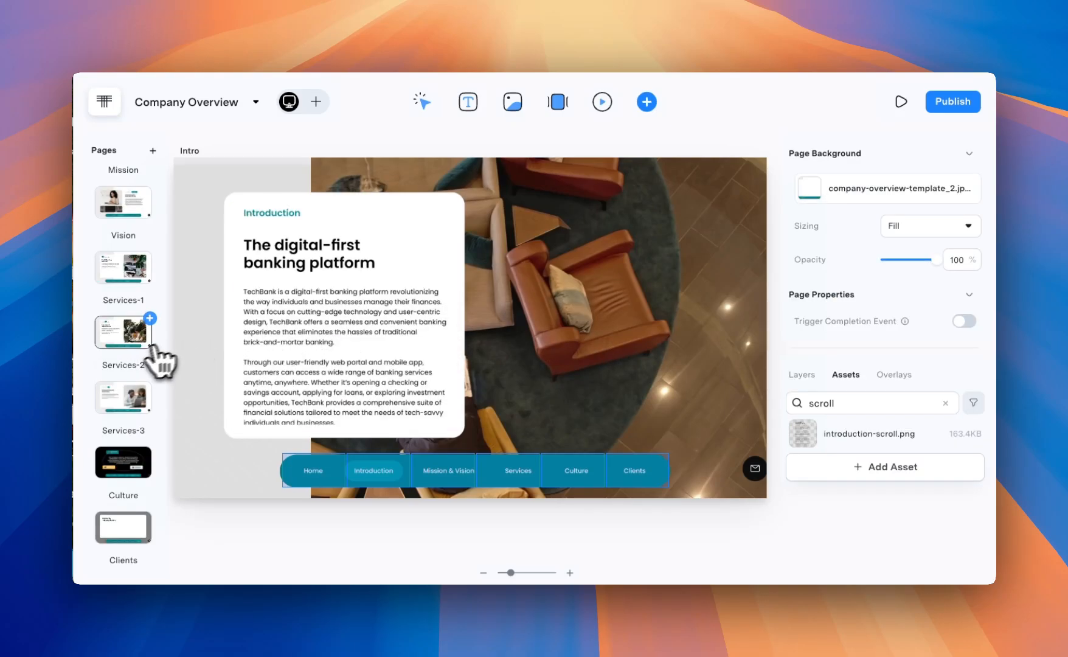
left_click(129, 532)
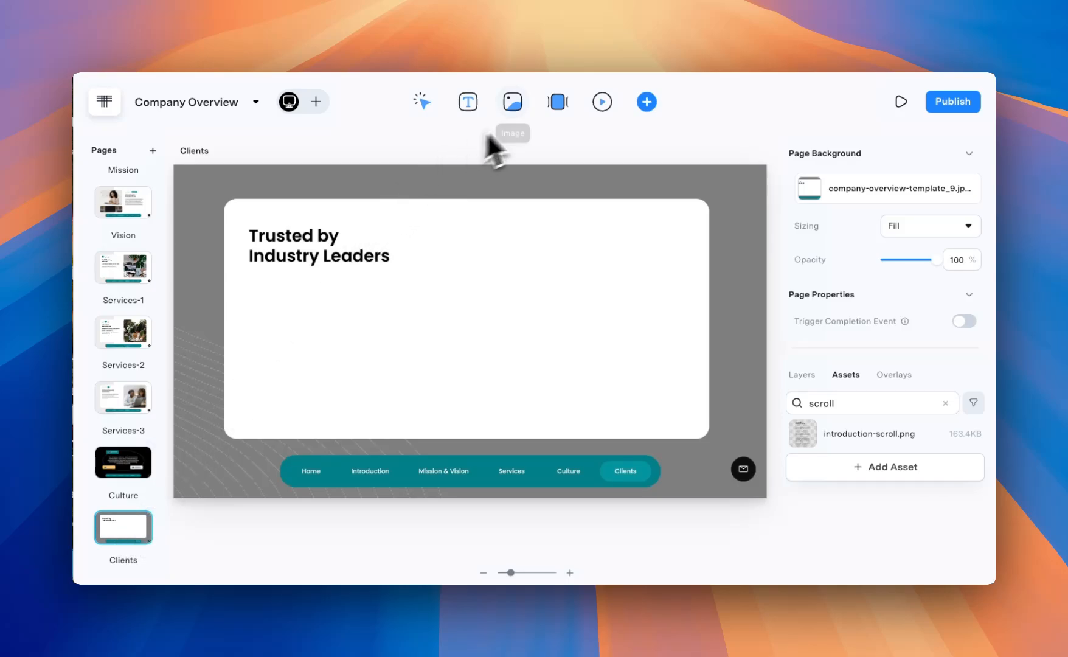
left_click_drag(558, 111, 298, 364)
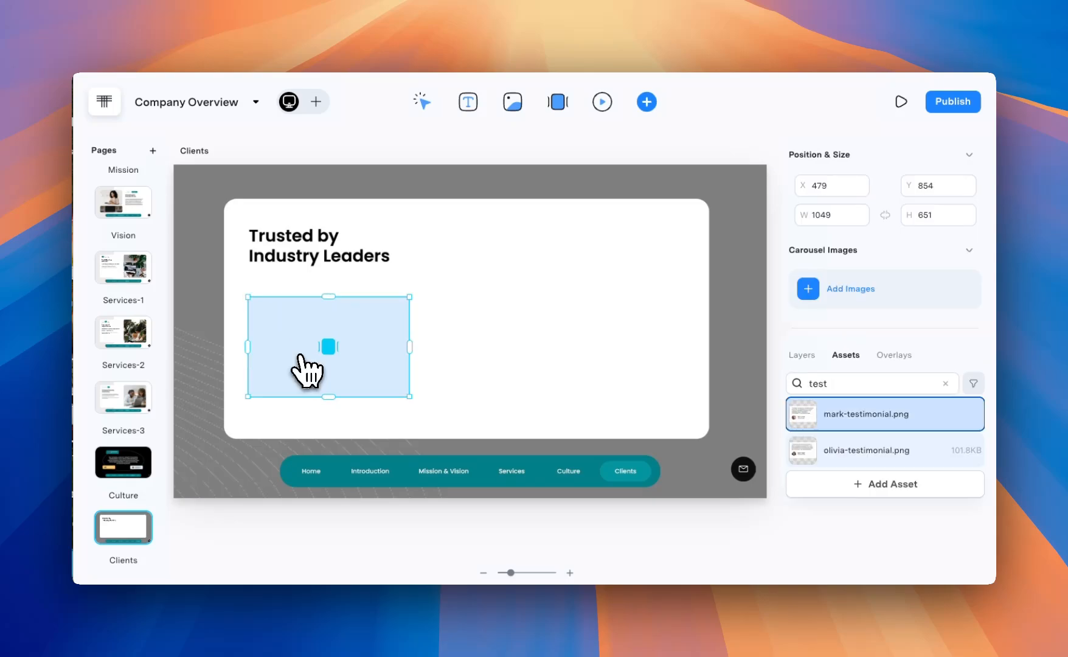
left_click_drag(855, 429, 338, 353)
Enlarge the testimonial carousel, have it autoplay with an image change every 3 seconds, and preview the Clients page.
left_click_drag(423, 406, 443, 416)
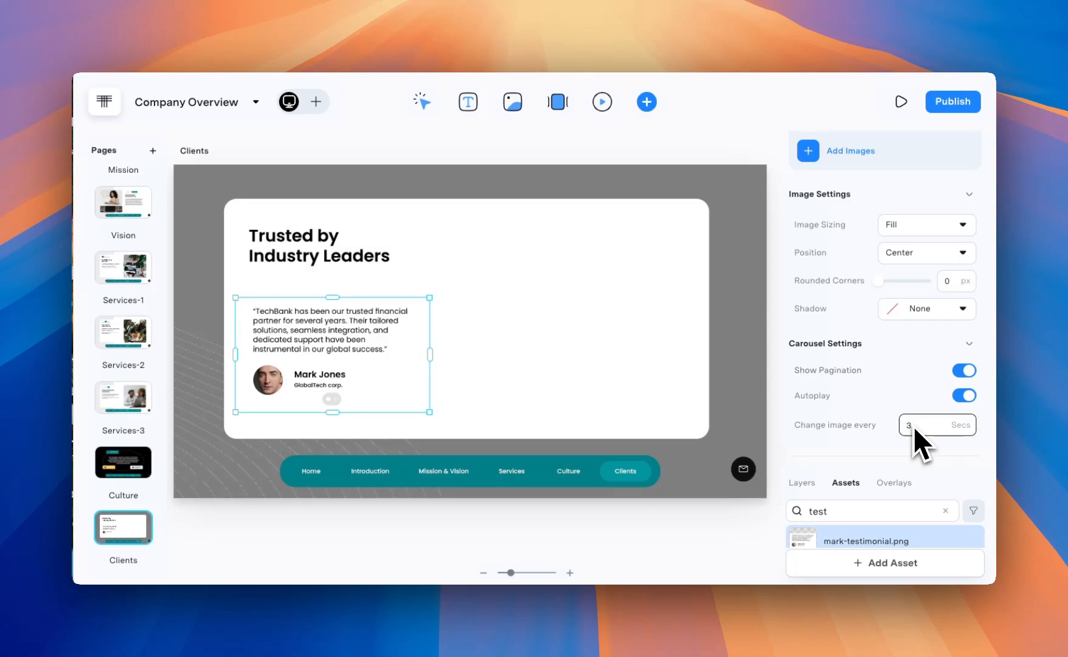
left_click(901, 101)
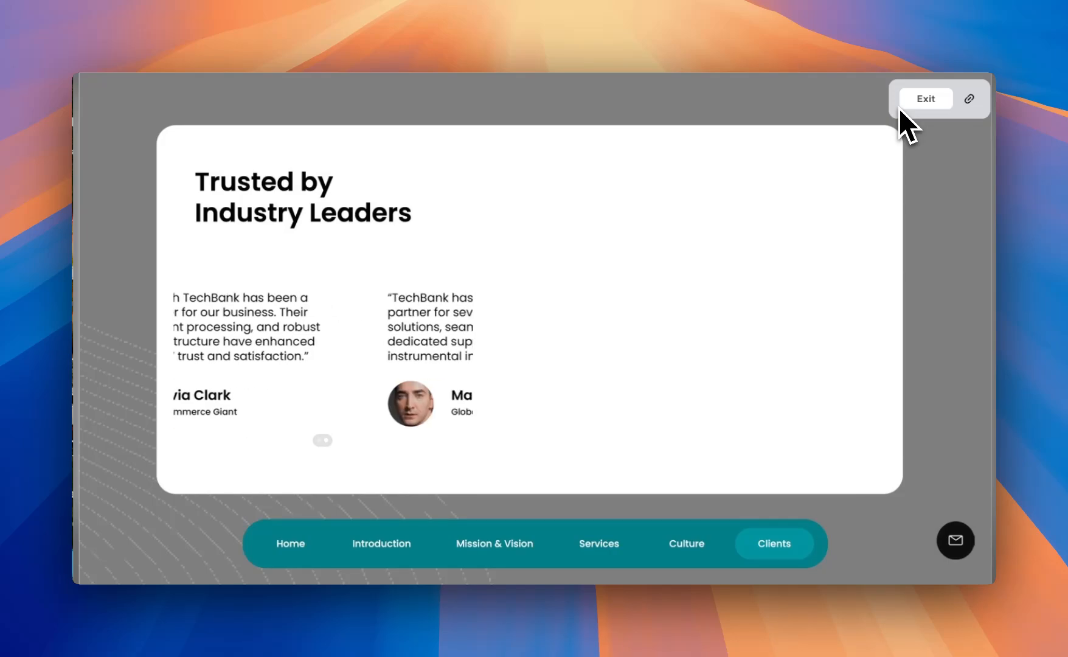
left_click(900, 107)
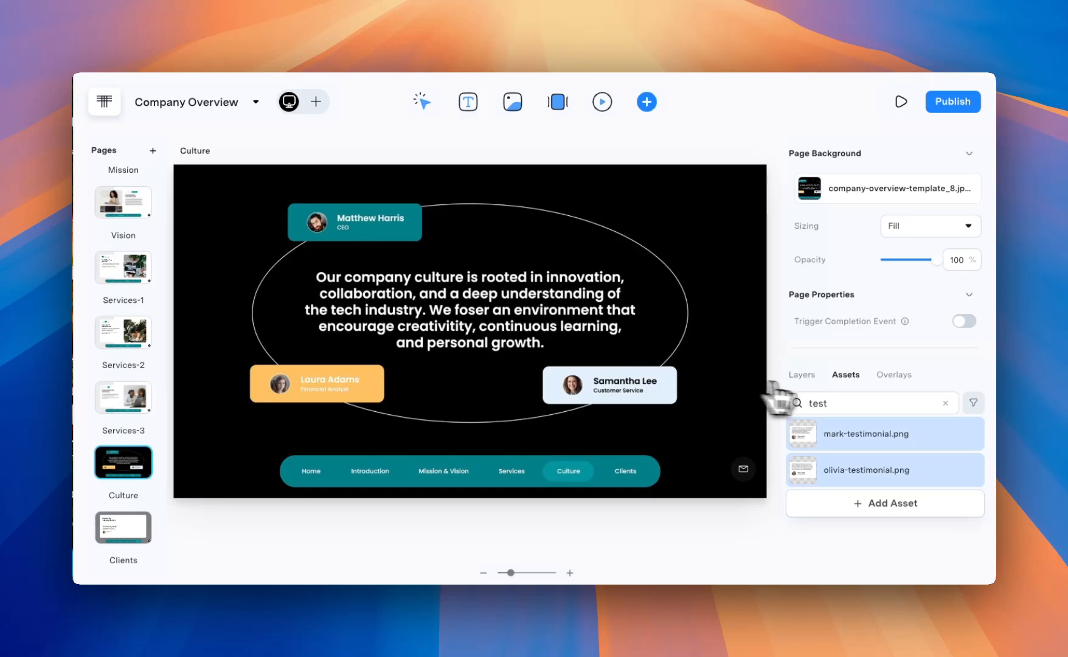
Create a new overlay and rename it with the CEO's first name followed by Bio.
left_click(894, 375)
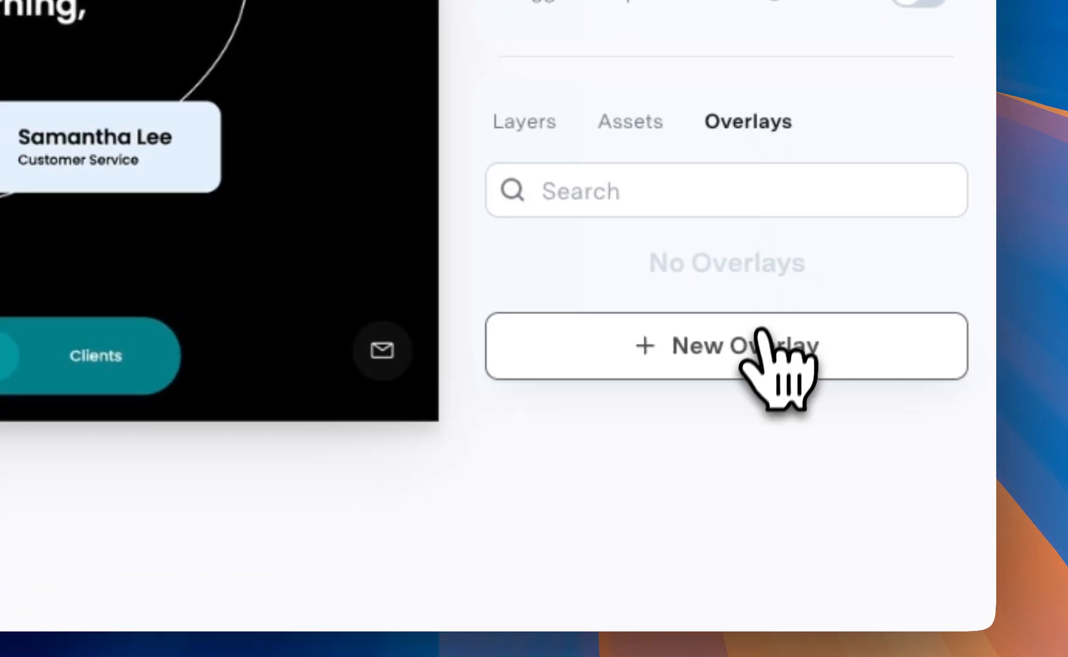
left_click(761, 344)
right_click(674, 315)
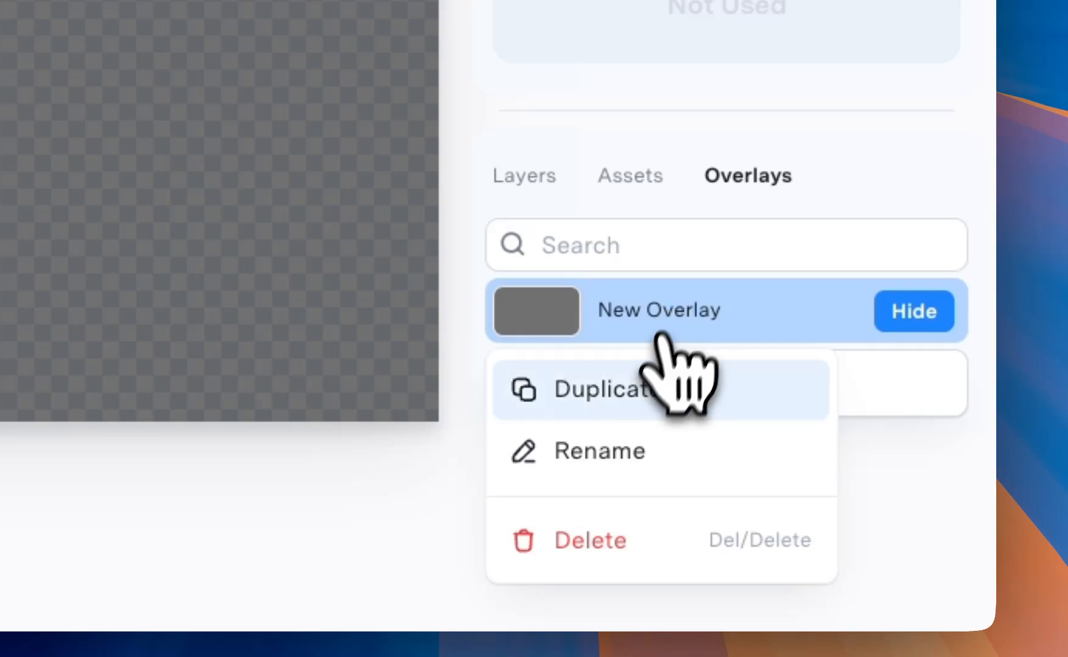
left_click(624, 454)
type("Matthew B")
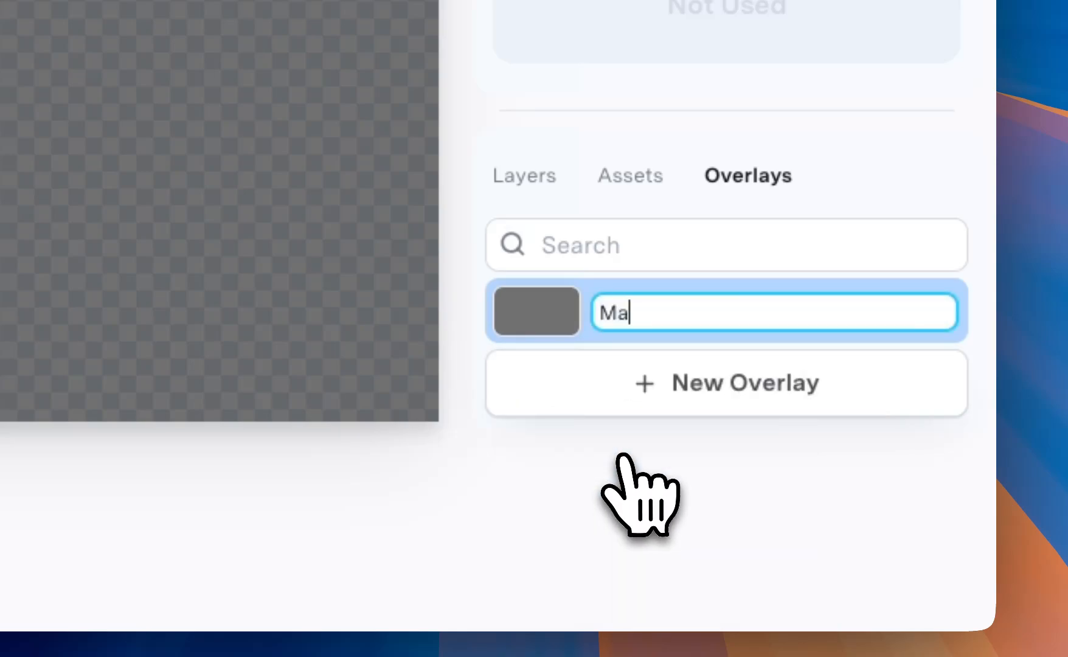
Search the assets for bio, place the CEO's bio image on the overlay and enlarge it to about 1431 × 1727 with Fit sizing.
type("io")
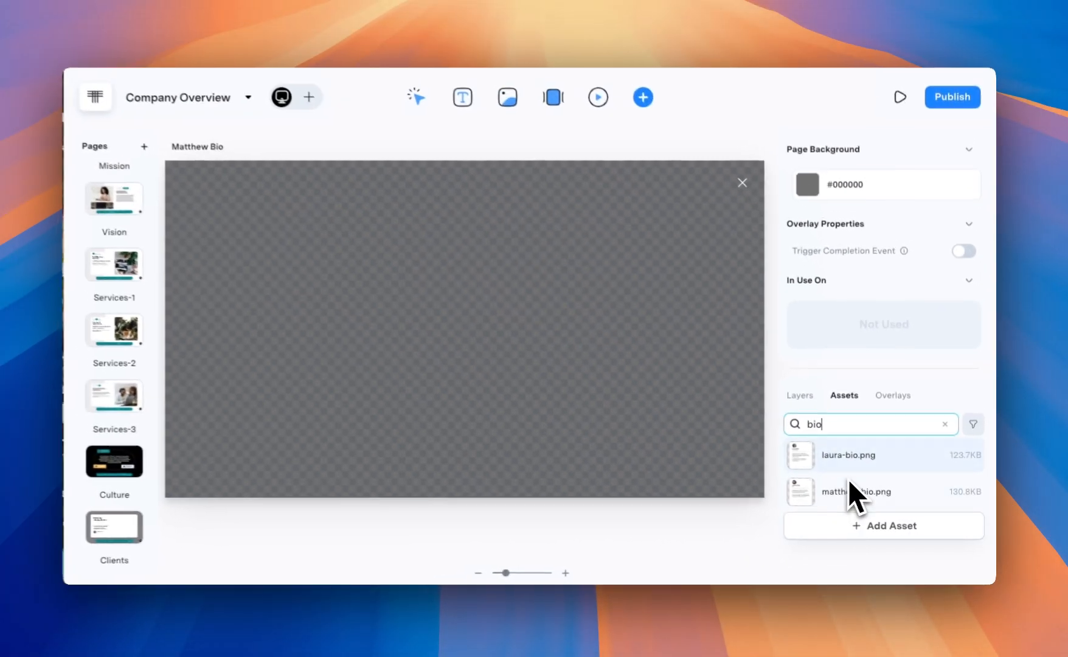
left_click_drag(853, 491, 346, 468)
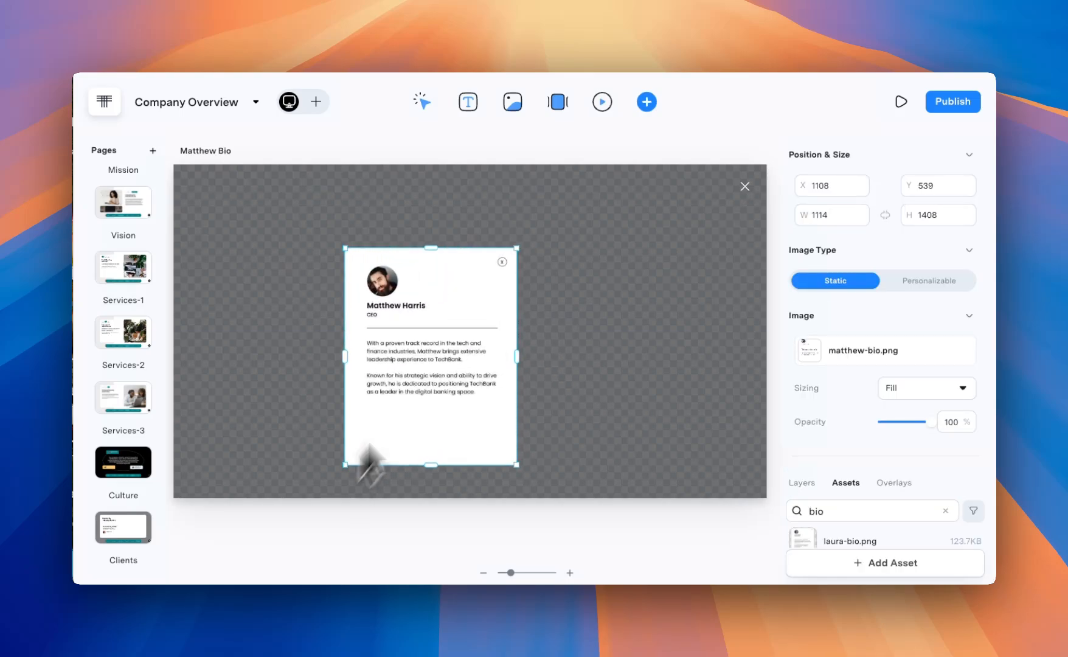
left_click_drag(517, 249, 568, 201)
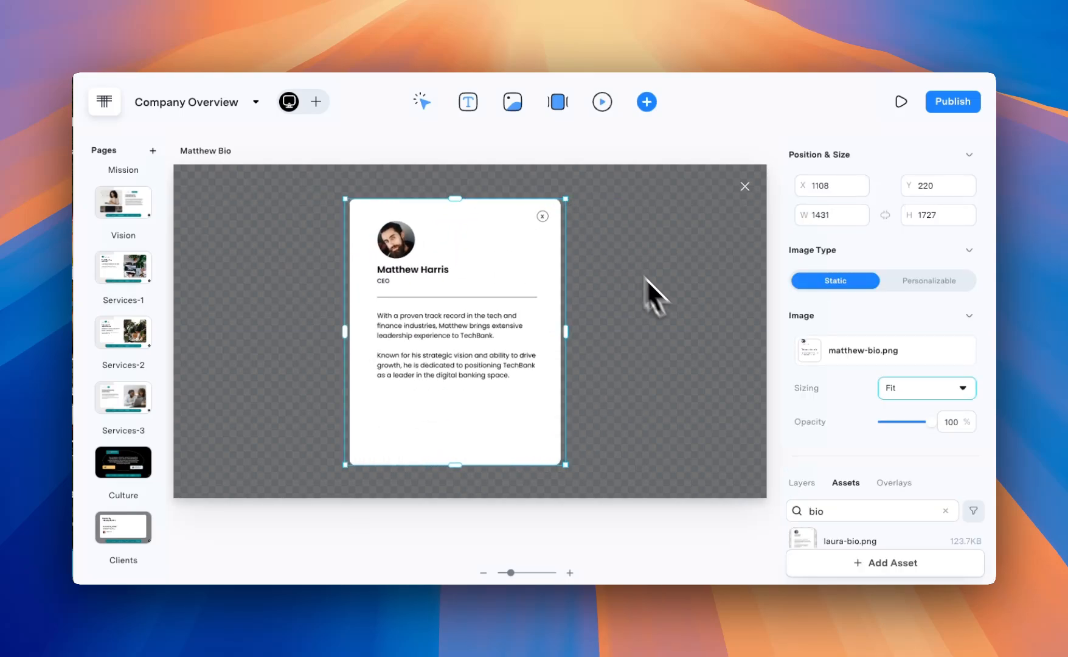
Delete the overlay's default close icon and set the black overlay background's opacity to 50.
left_click(740, 194)
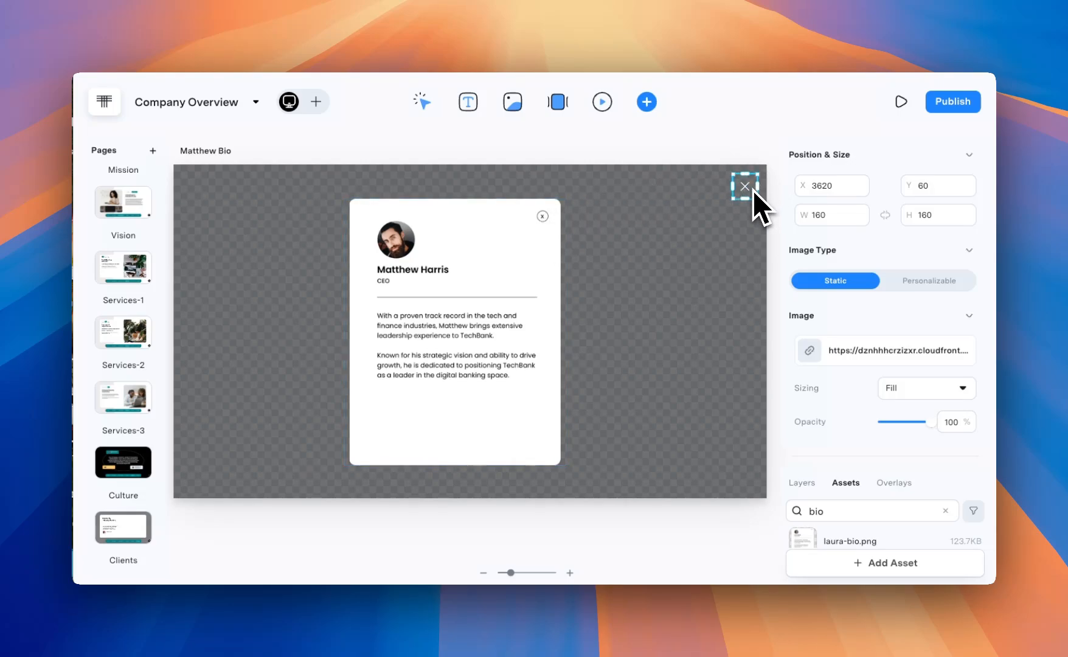
key("Delete")
left_click(847, 188)
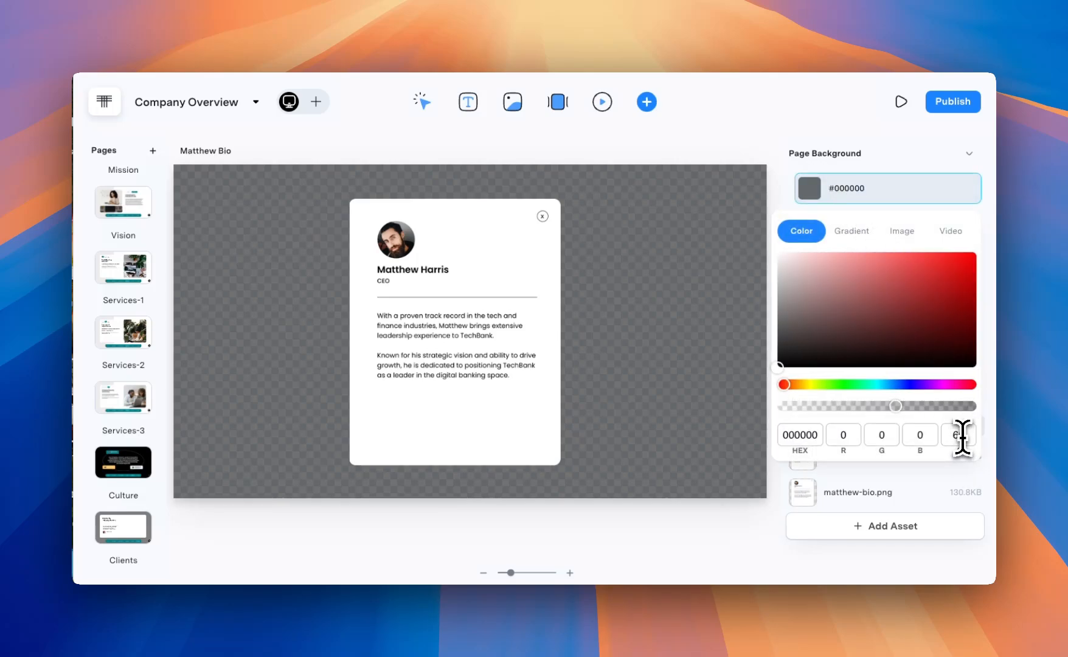
double_click(962, 436)
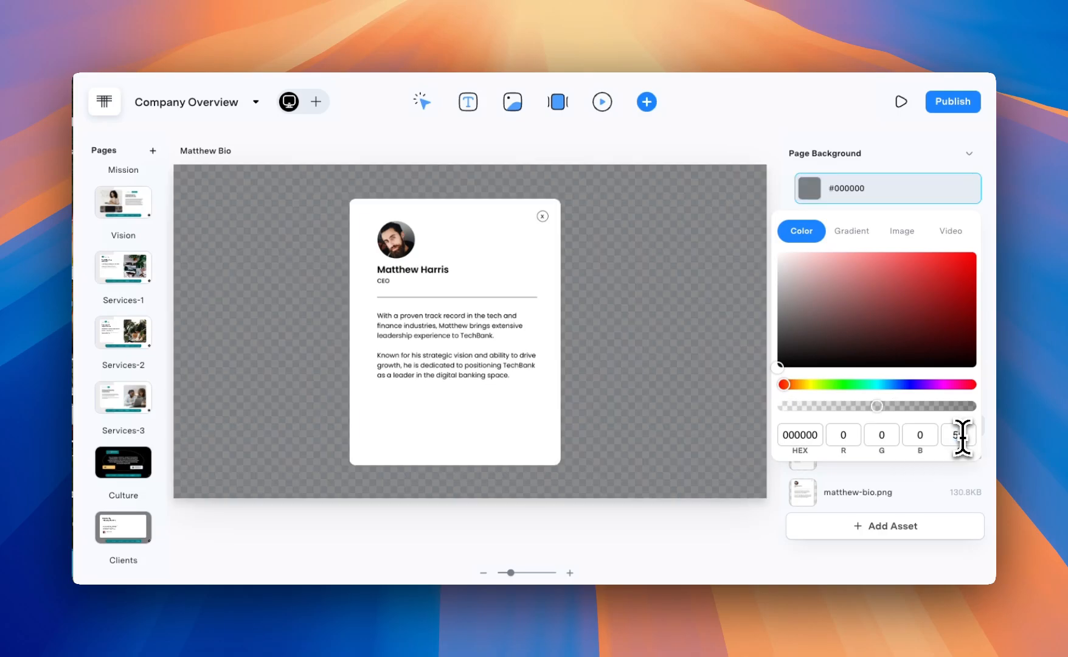
Add a 320 × 320 hotspot over the bio card's x icon and give it a Go to Page link.
left_click_drag(426, 103, 540, 225)
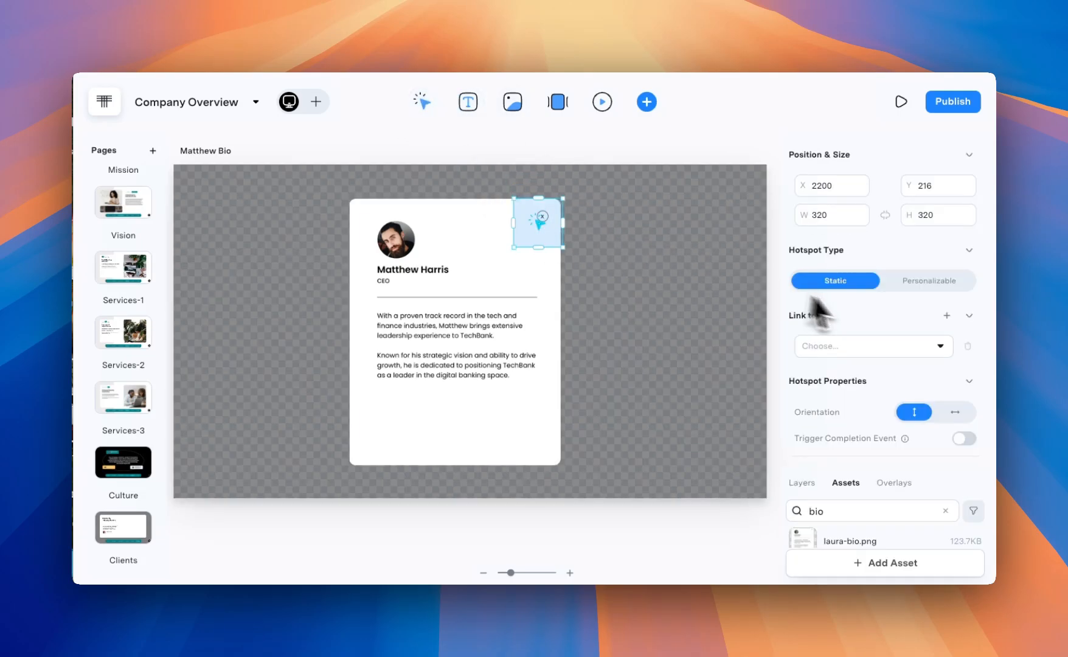
left_click(876, 347)
left_click(873, 381)
left_click(675, 251)
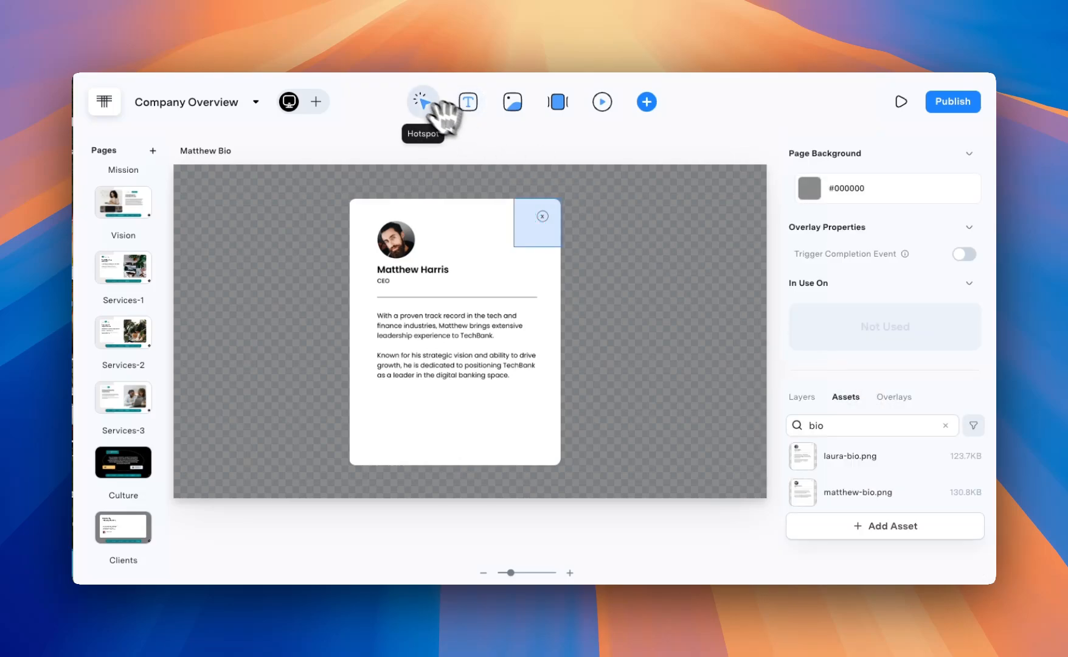
Add a hotspot about 3833 × 2145 covering the overlay, link it to the Culture page and move it behind the bio image.
left_click_drag(424, 105, 211, 202)
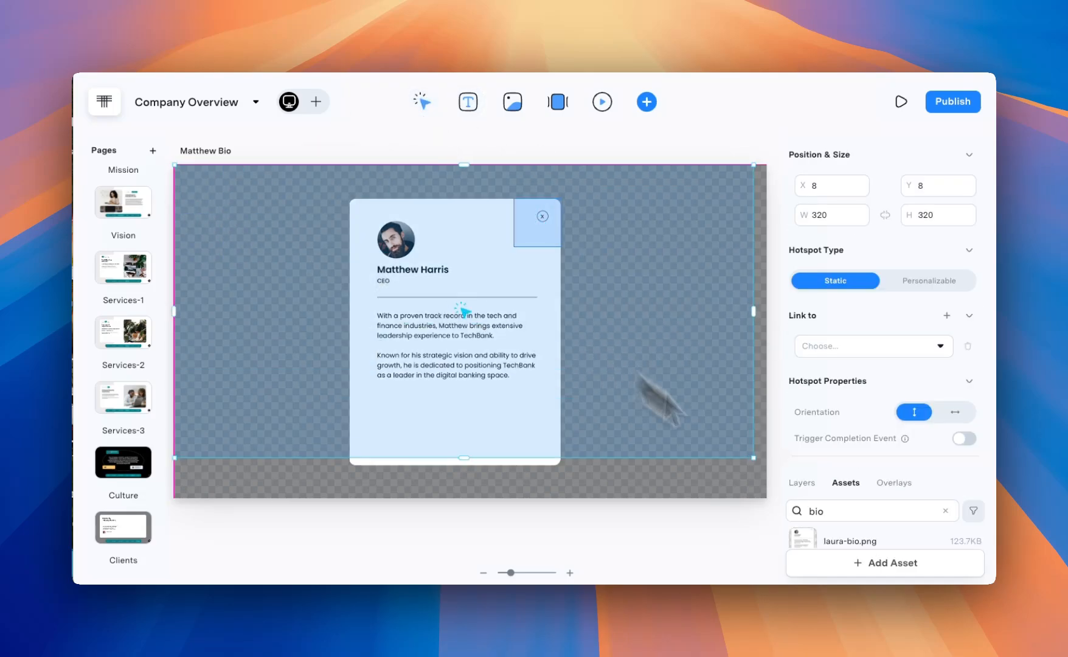
left_click(816, 347)
left_click(842, 379)
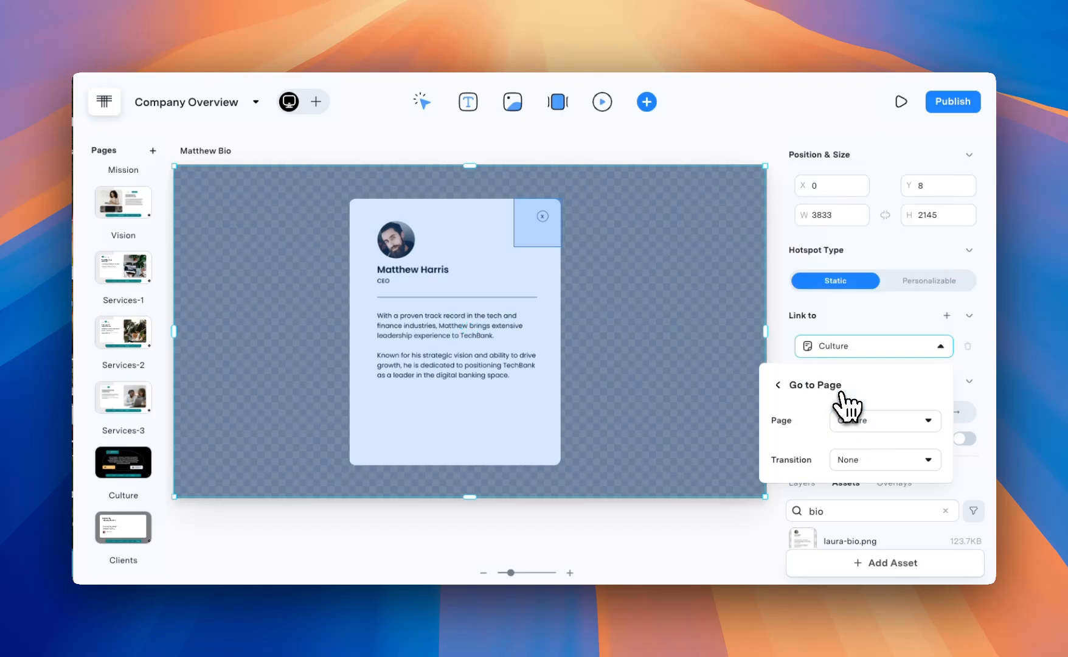
left_click(785, 336)
left_click(805, 487)
left_click_drag(858, 506, 884, 570)
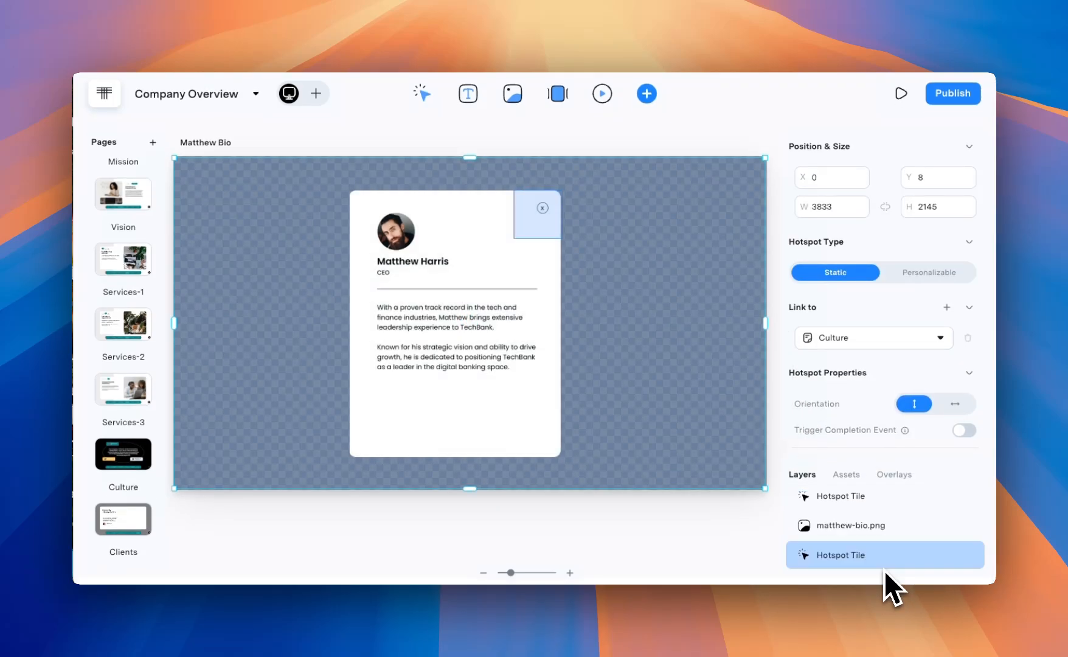
Preview the bio overlay and test closing it through the hotspot area outside the card.
left_click(901, 93)
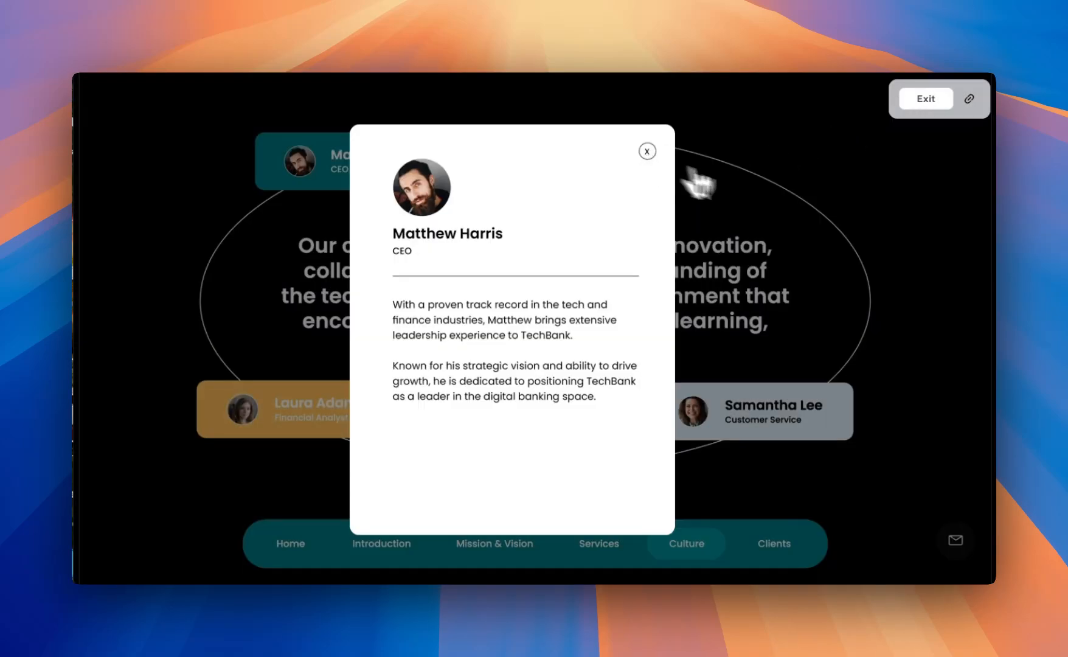
left_click(807, 233)
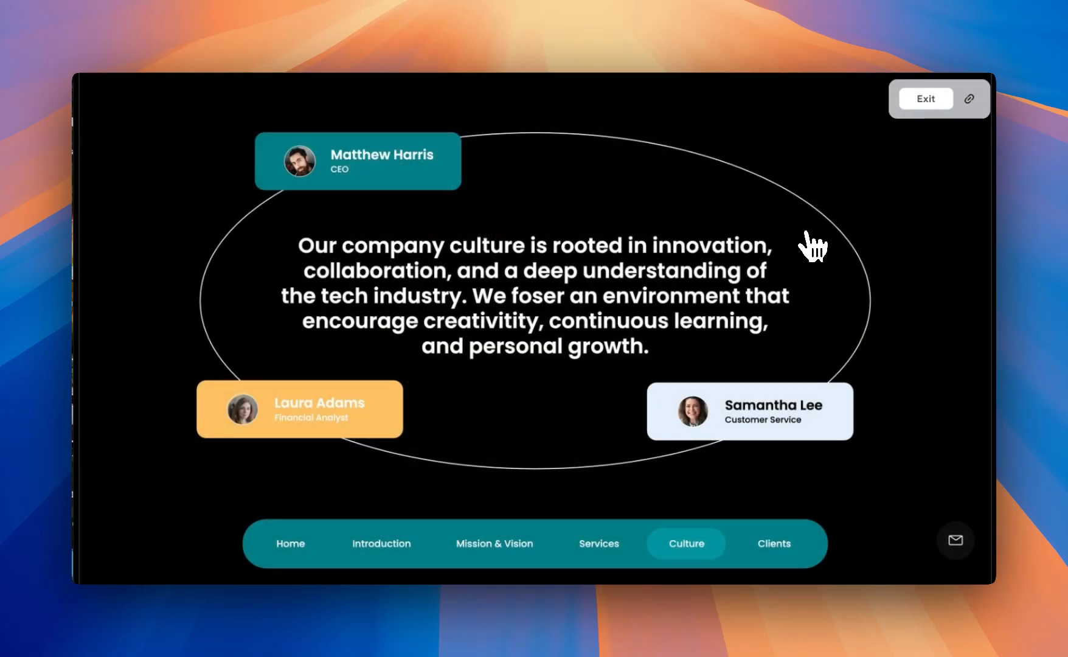
key("Escape")
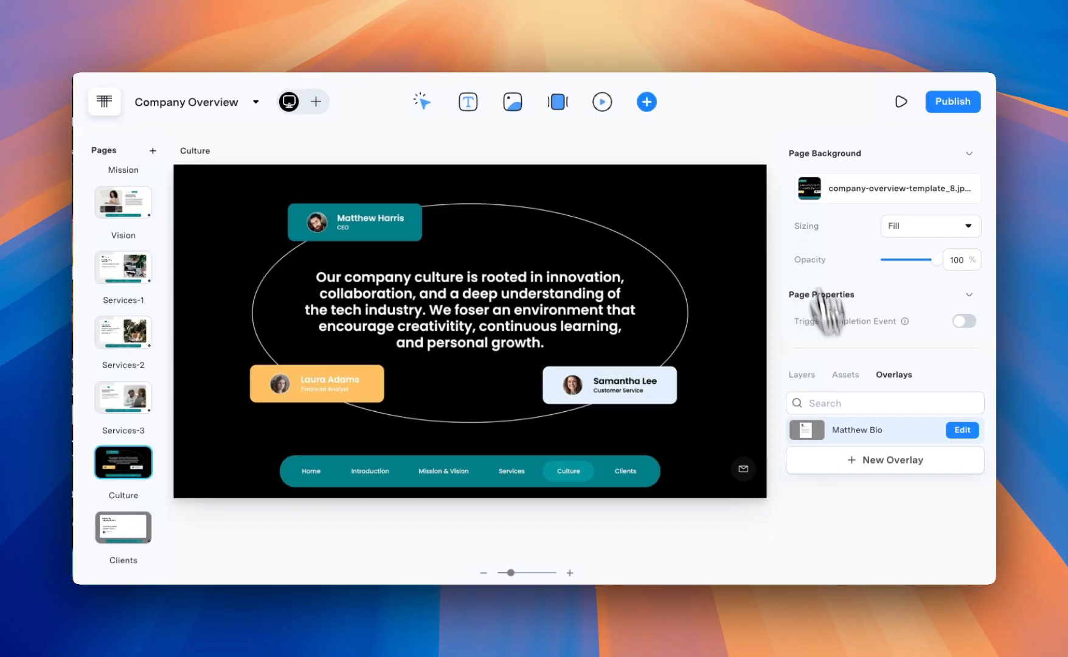
Duplicate the CEO's bio overlay and rename the copy with the financial analyst's first name followed by Bio.
right_click(851, 430)
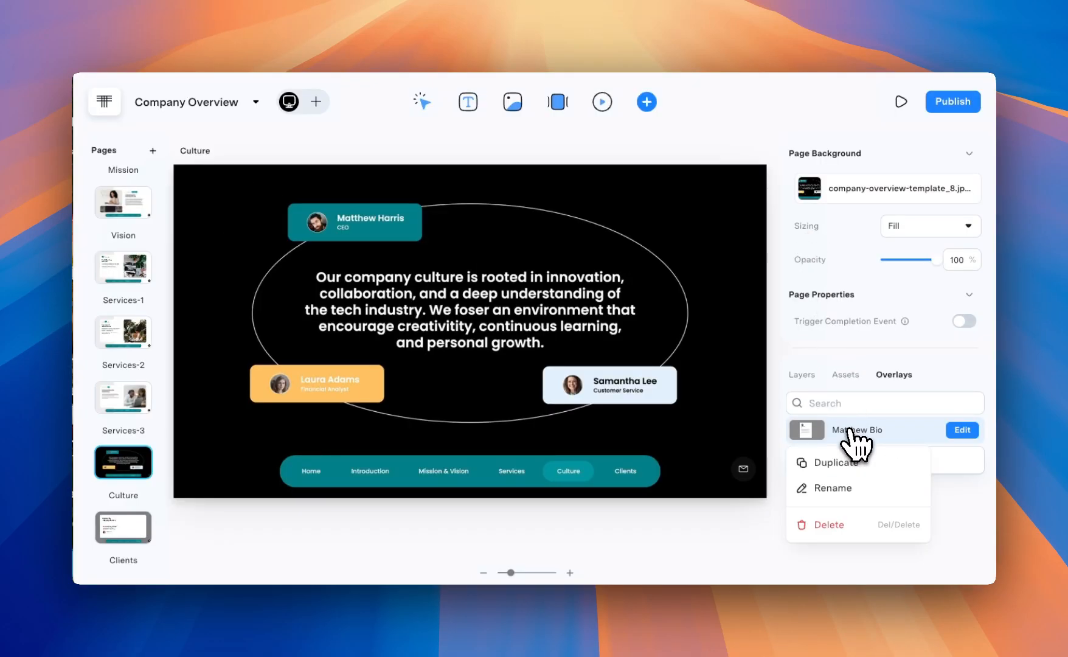
left_click(847, 466)
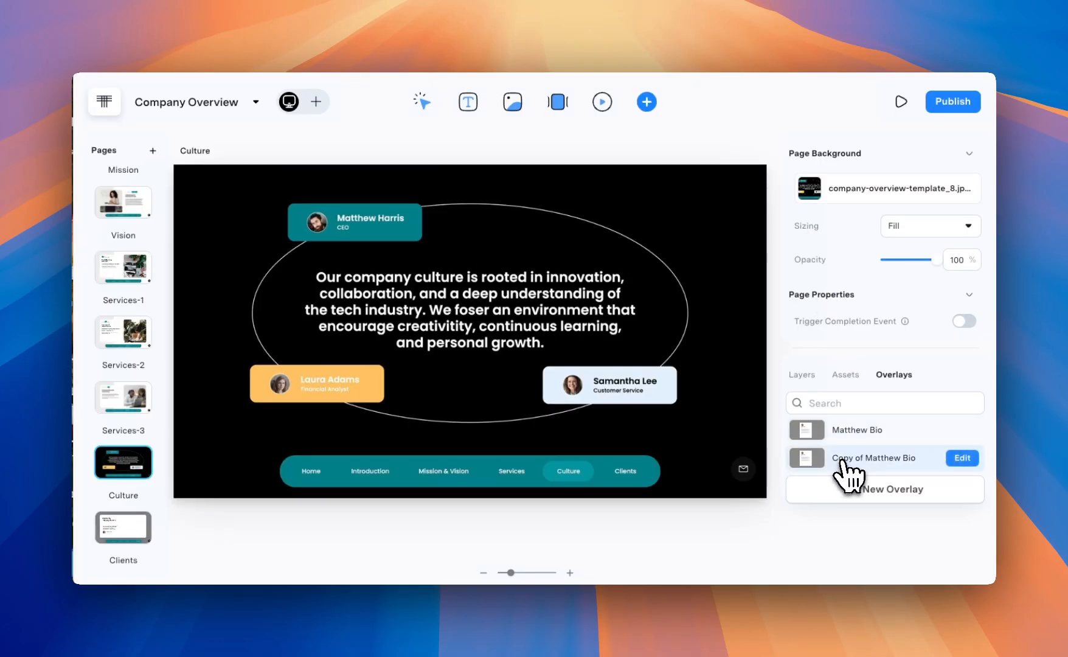
left_click(849, 477)
right_click(846, 473)
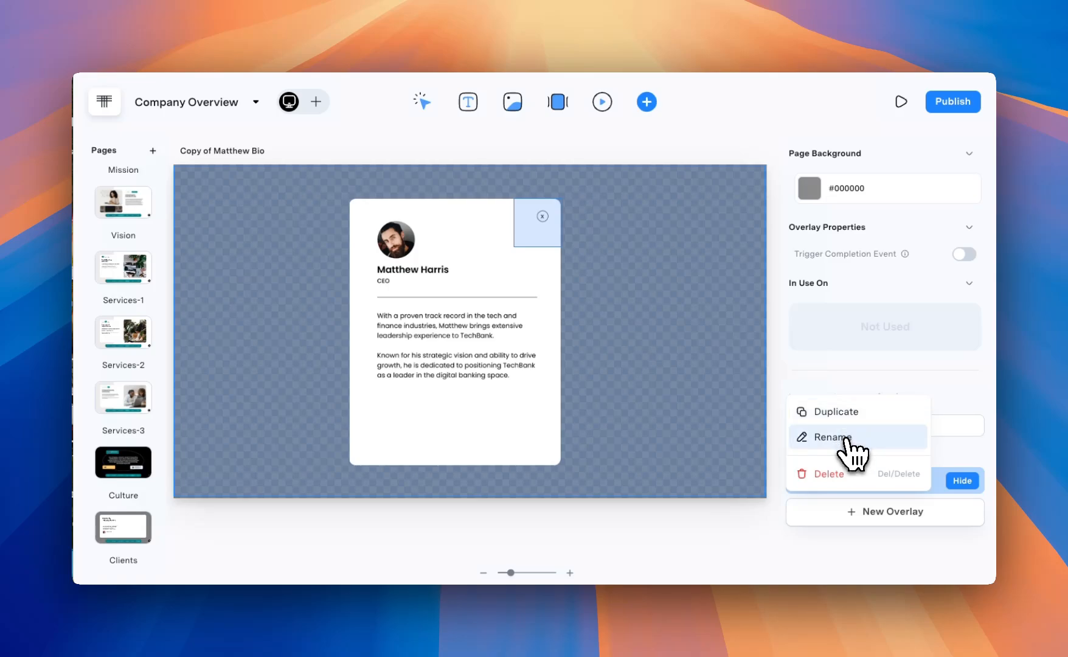
left_click(848, 440)
type("Laura Bio")
key("Return")
Replace the bio image in the duplicated overlay with the financial analyst's bio image from the assets.
left_click(845, 397)
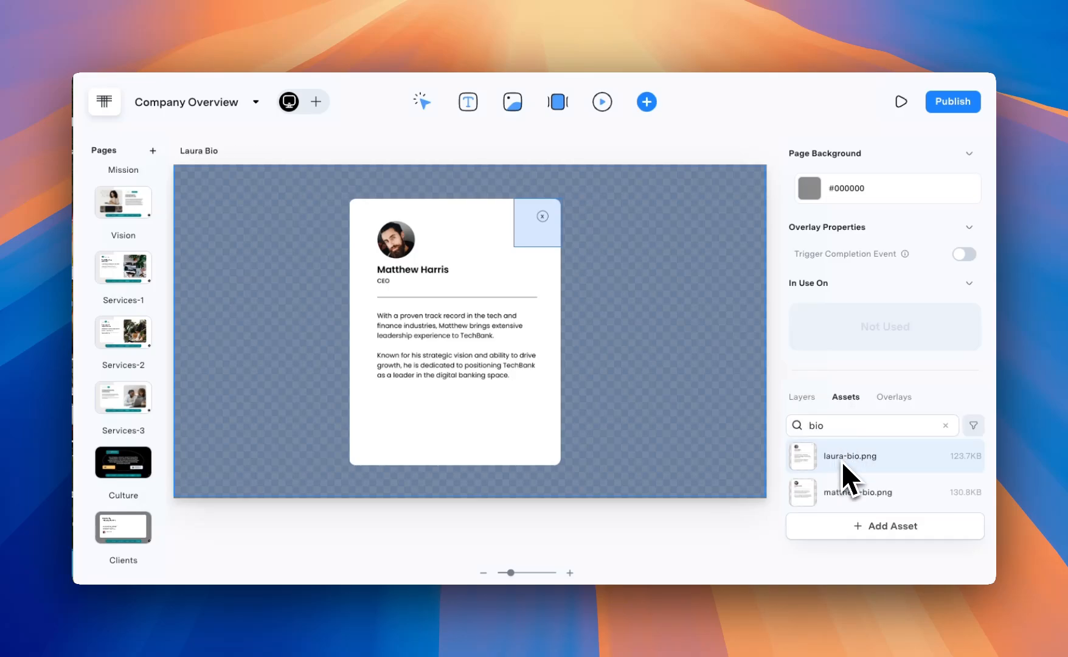
left_click_drag(842, 462, 485, 386)
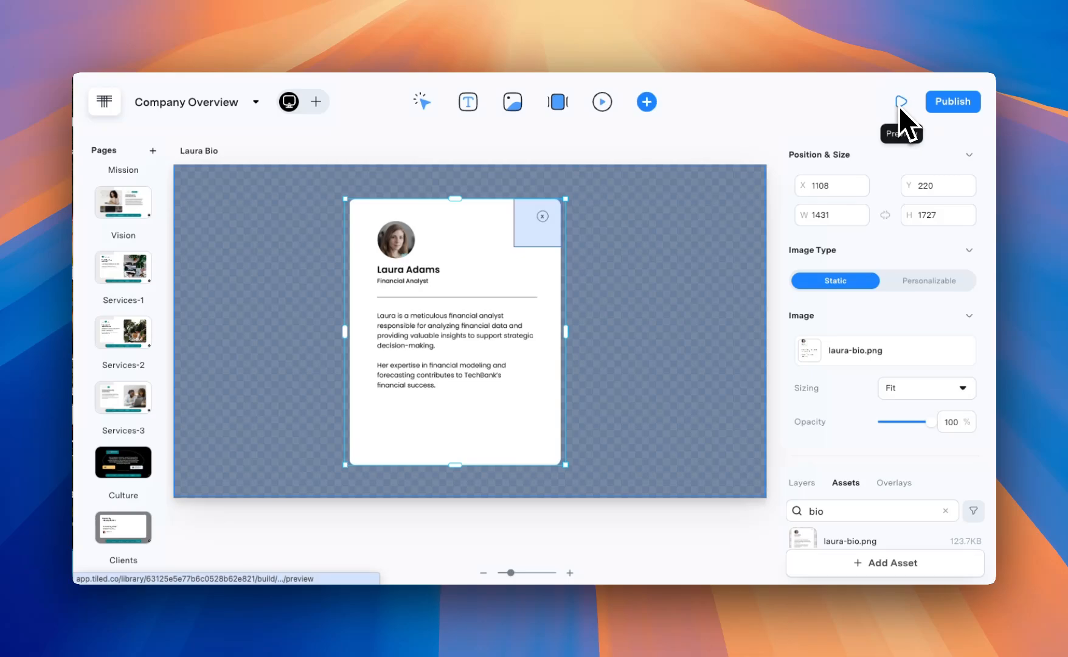
Link the hotspot of about 1004 × 320 over the CEO card on the Culture page to open the CEO's bio overlay.
left_click(875, 346)
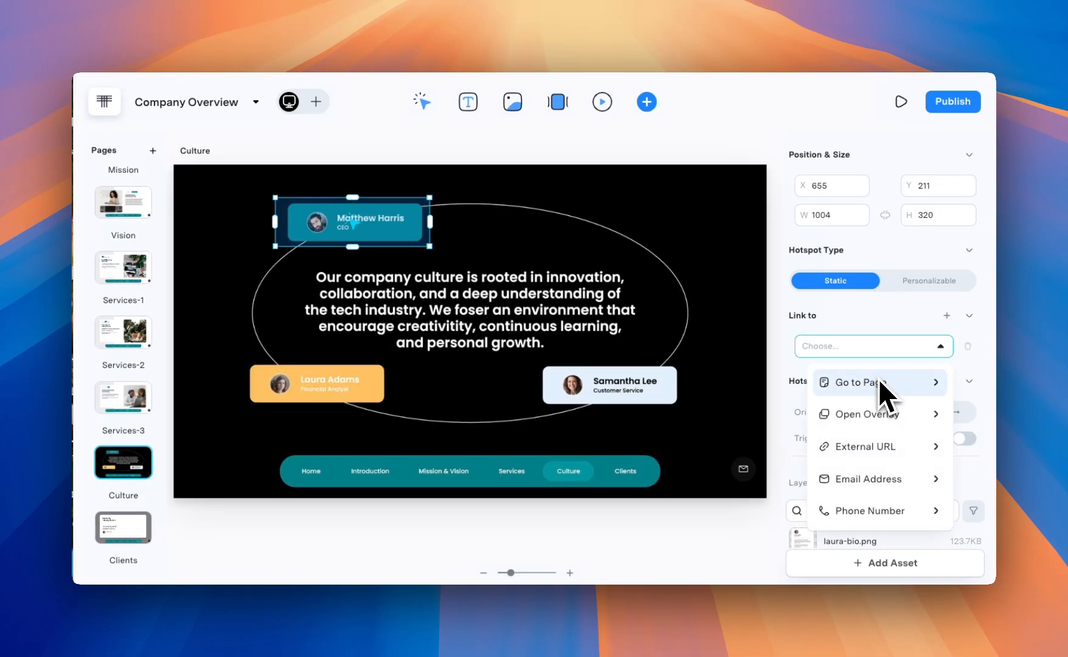
left_click(874, 414)
left_click(876, 420)
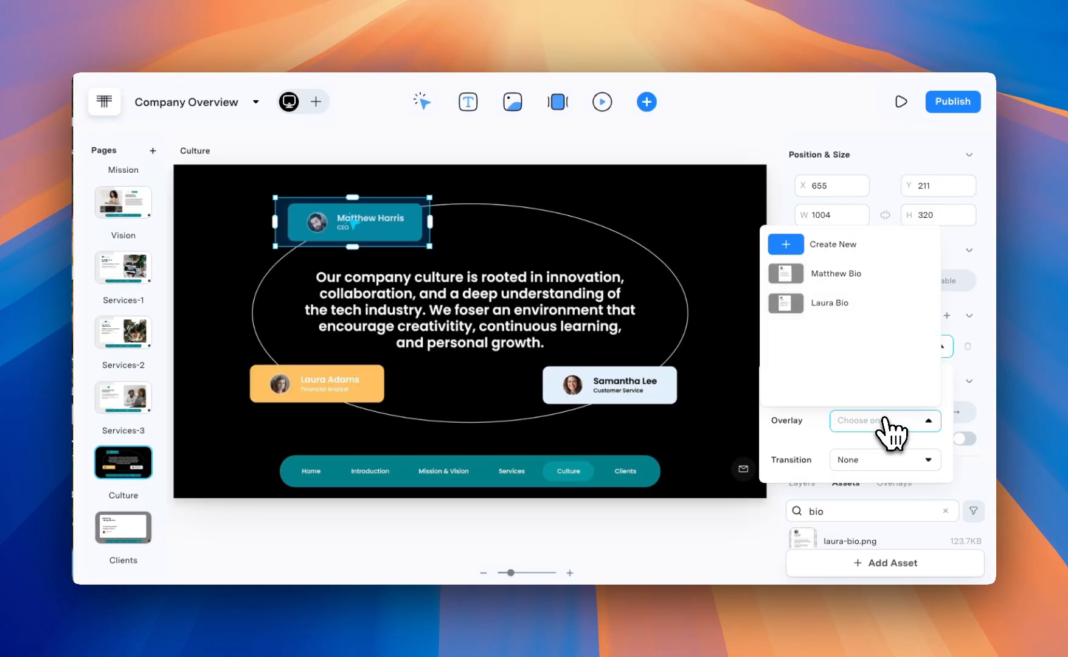
left_click(849, 275)
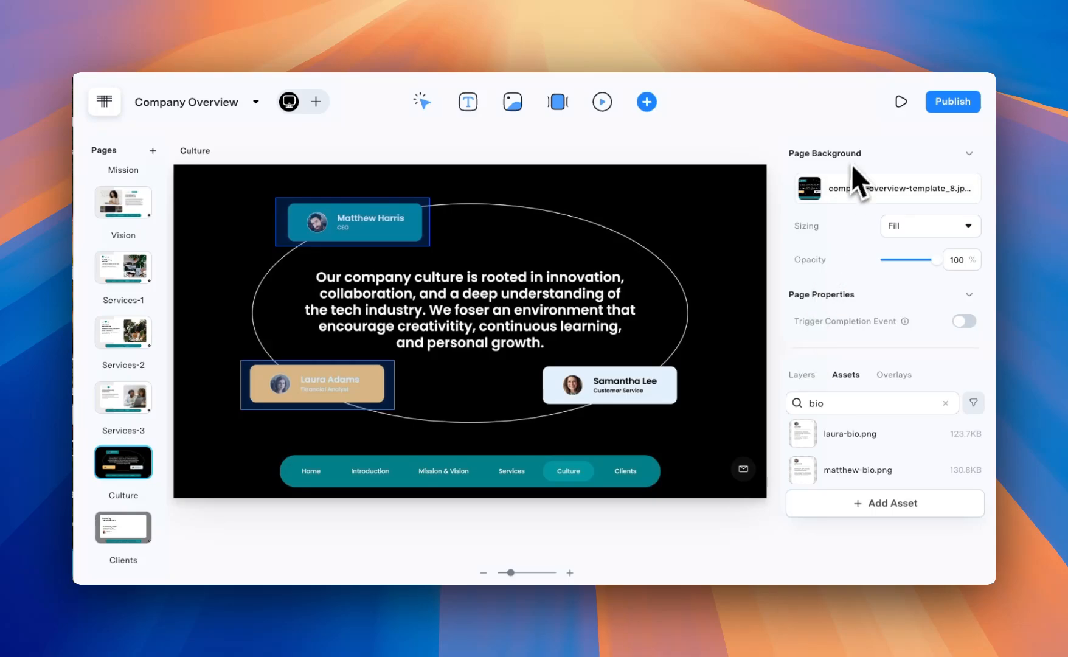
Search the microapp assets for thumb, use co-thumb as the publishing thumbnail, and publish the microapp to all groups.
left_click(958, 103)
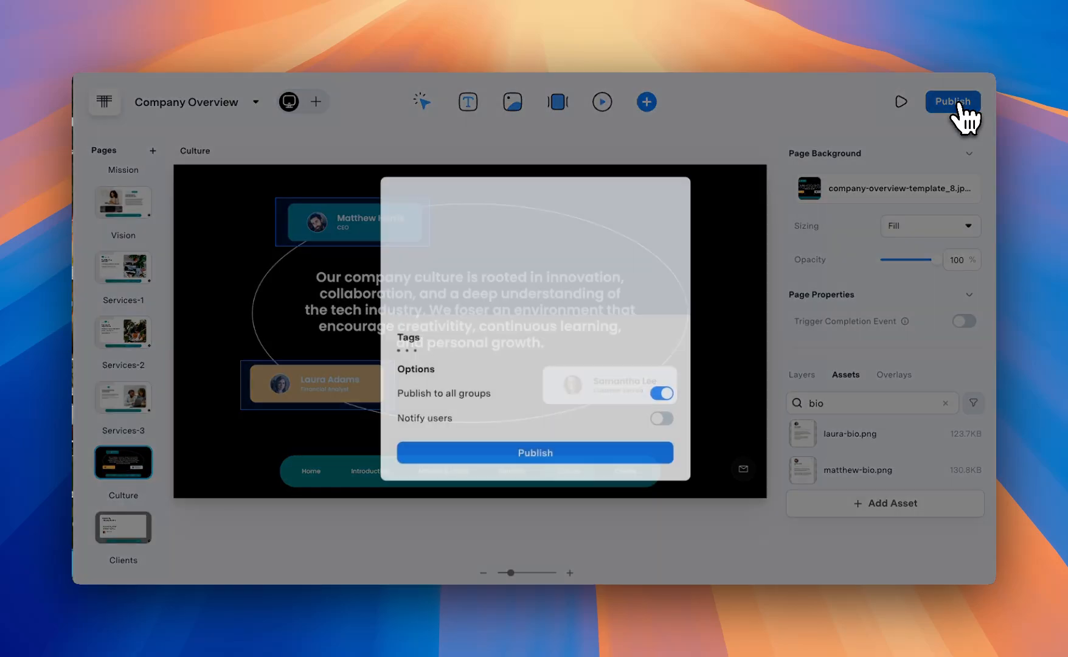
mouse_move(684, 210)
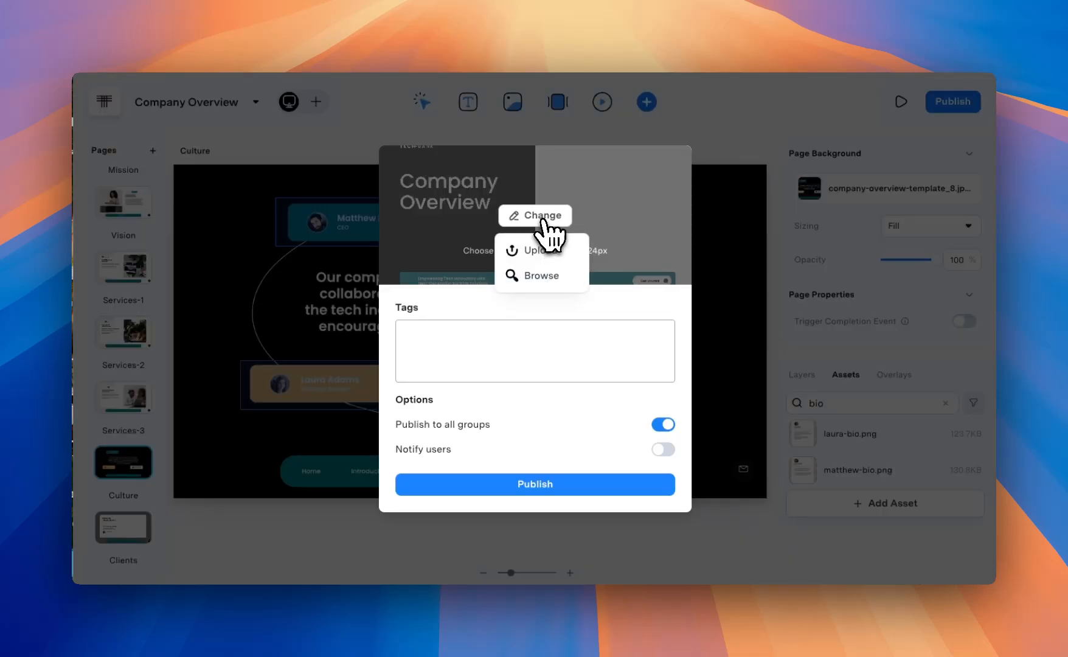
left_click(550, 279)
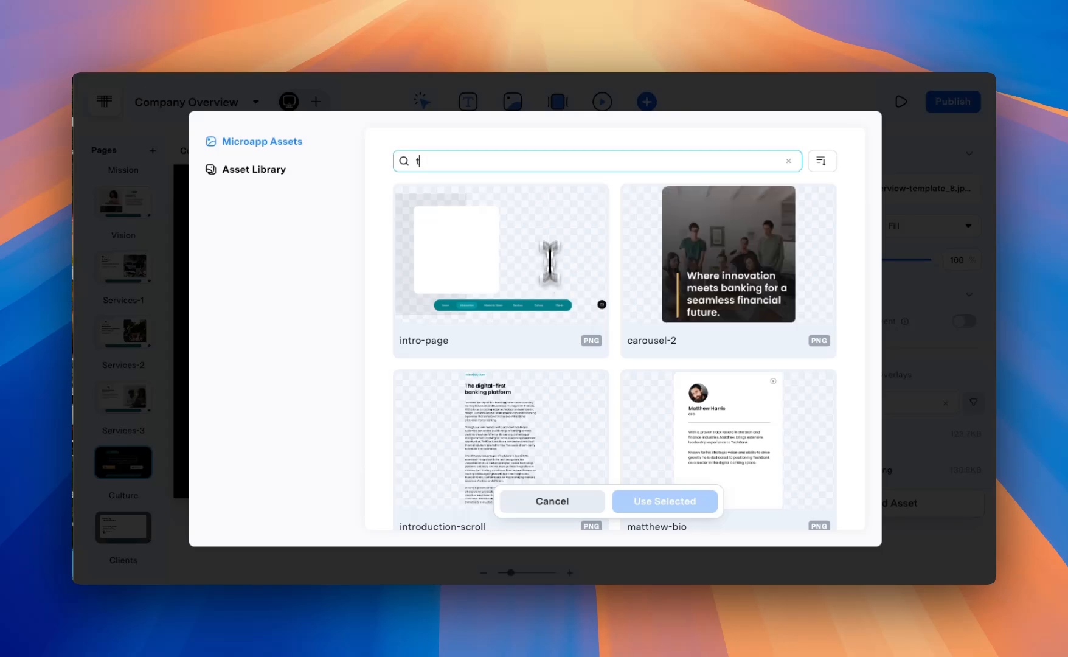
type("thumb")
left_click(513, 252)
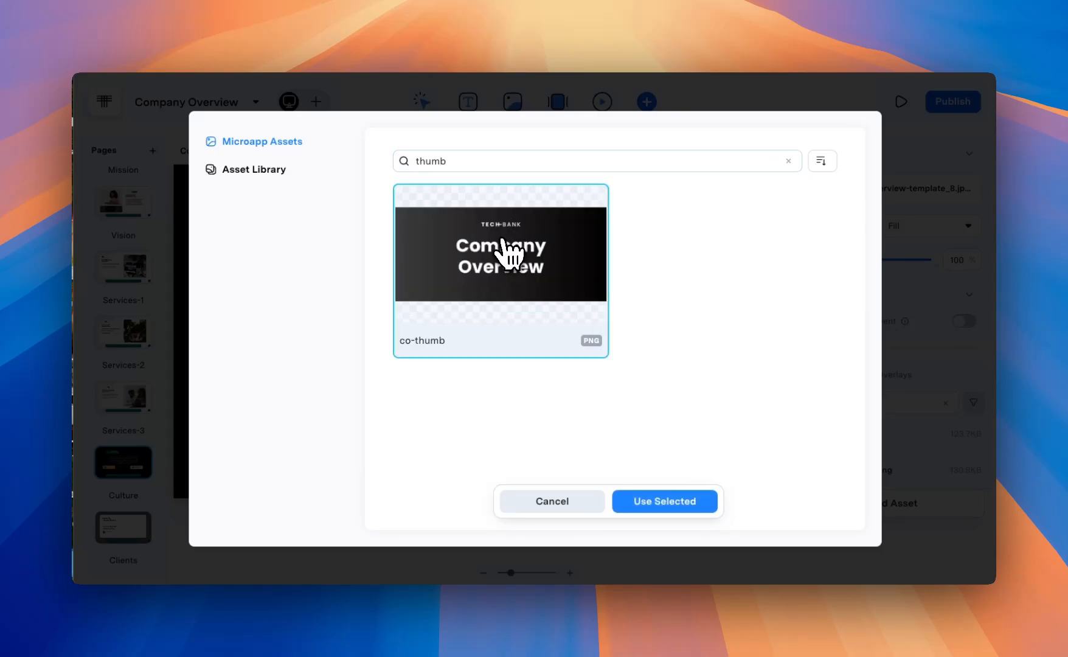
left_click(684, 501)
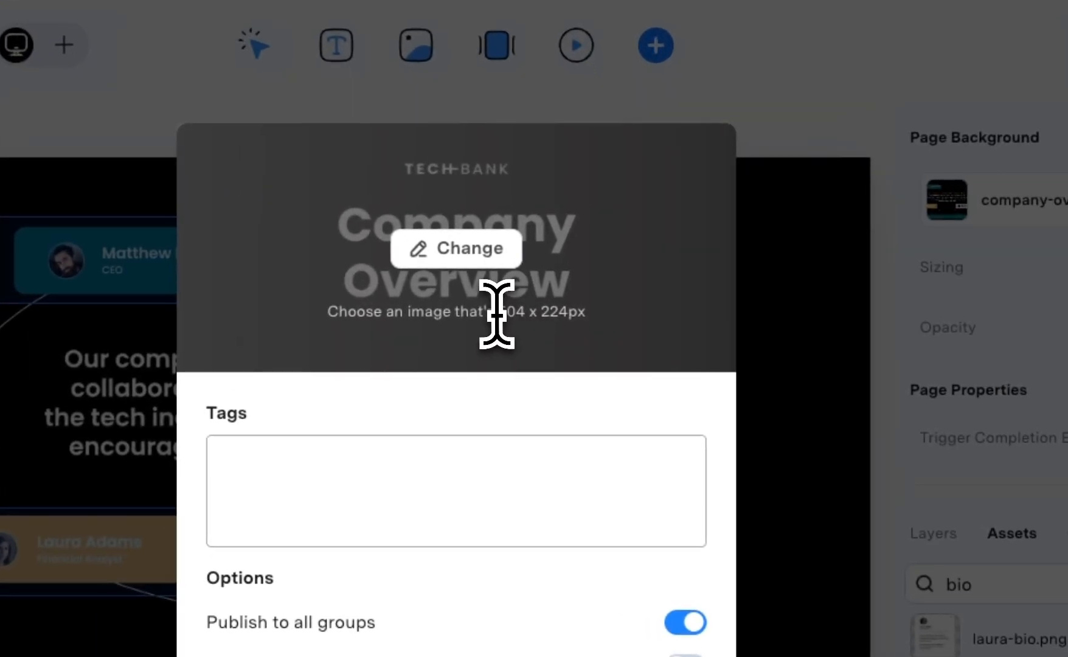
left_click_drag(494, 313, 595, 315)
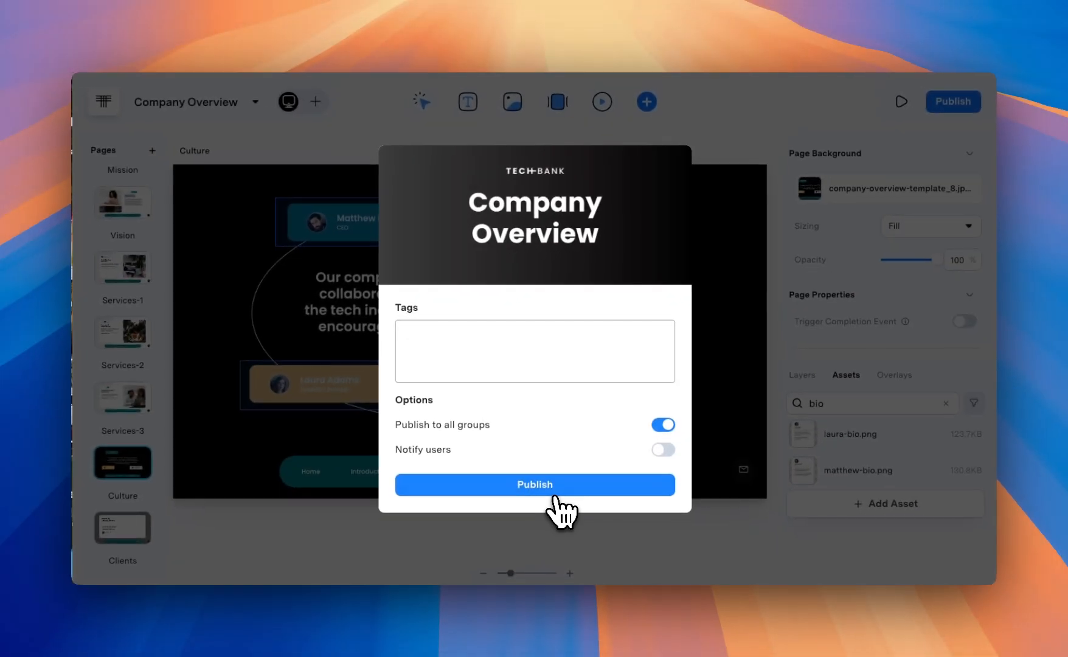
left_click(555, 493)
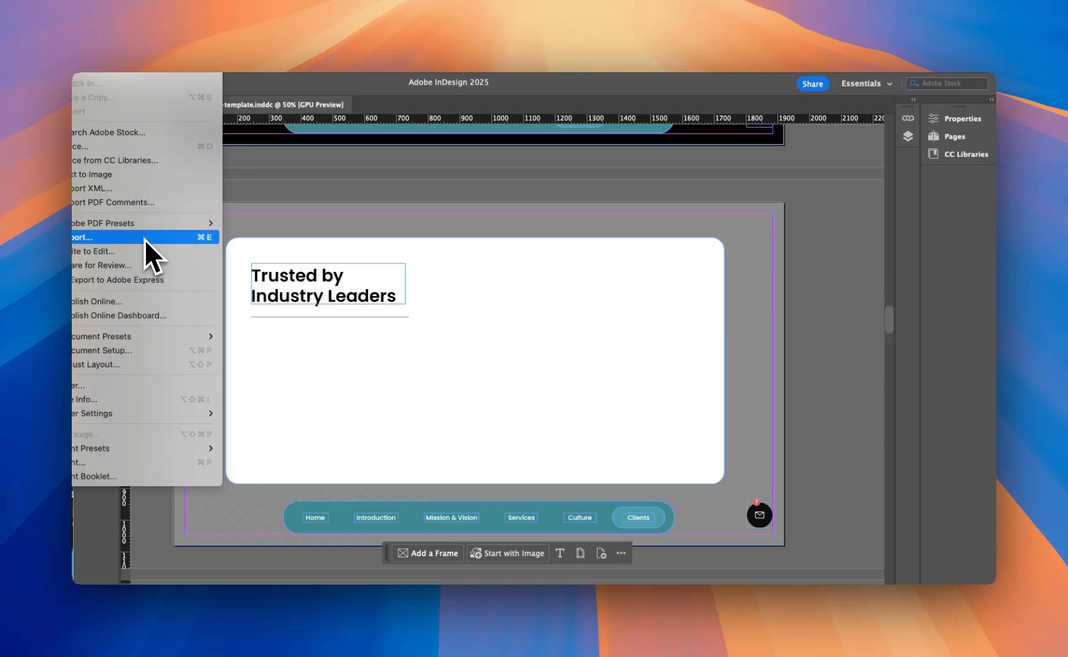
Switch to InDesign and export the company overview document in Adobe PDF (Interactive) format.
left_click(145, 237)
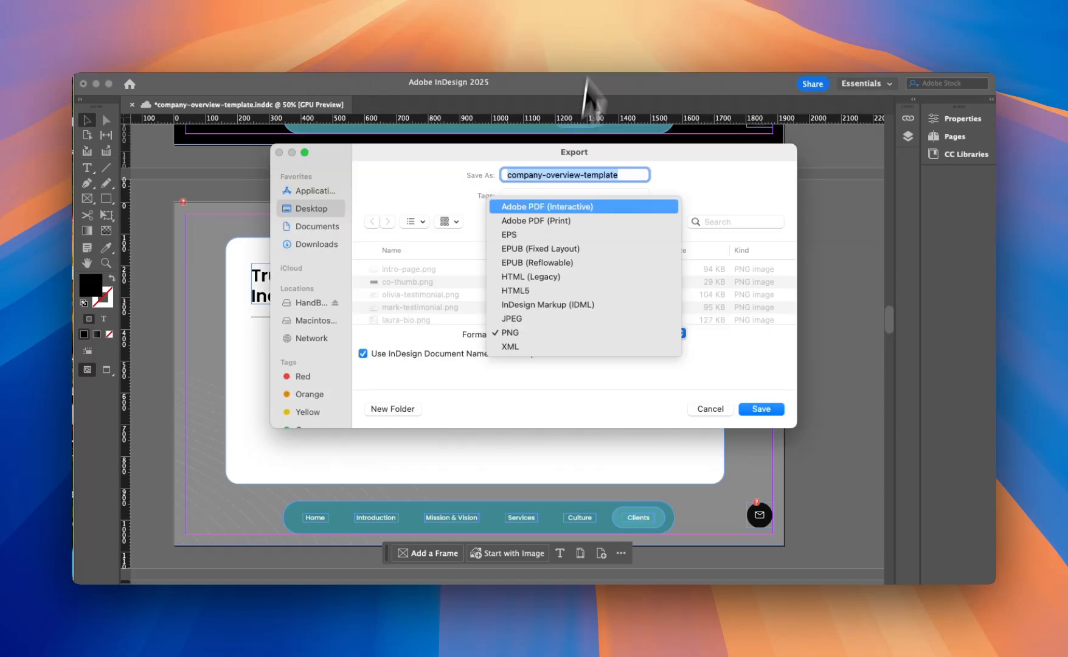
left_click(563, 206)
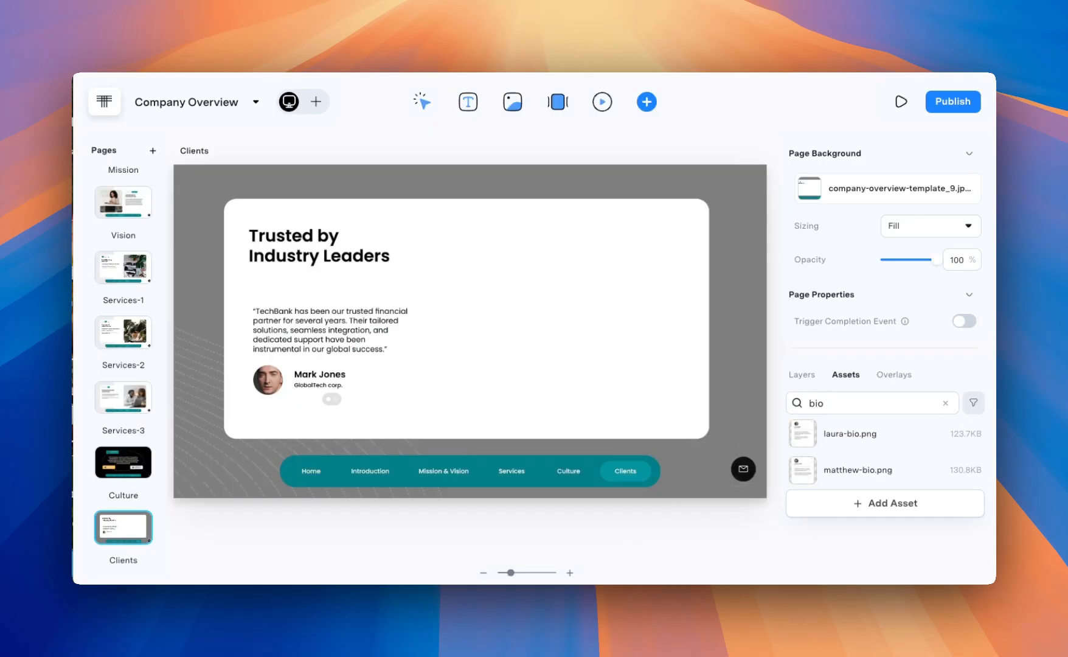
Upload the exported company overview file to the Tiled microapp, replacing the duplicate assets, and publish the microapp again.
left_click_drag(771, 420, 626, 332)
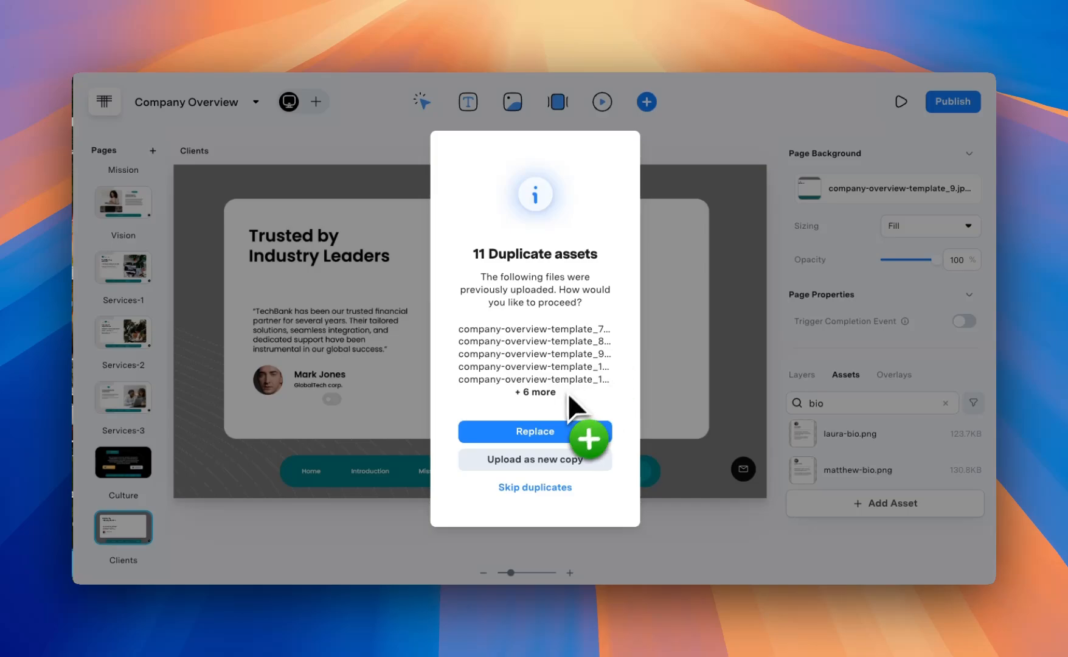
left_click(551, 432)
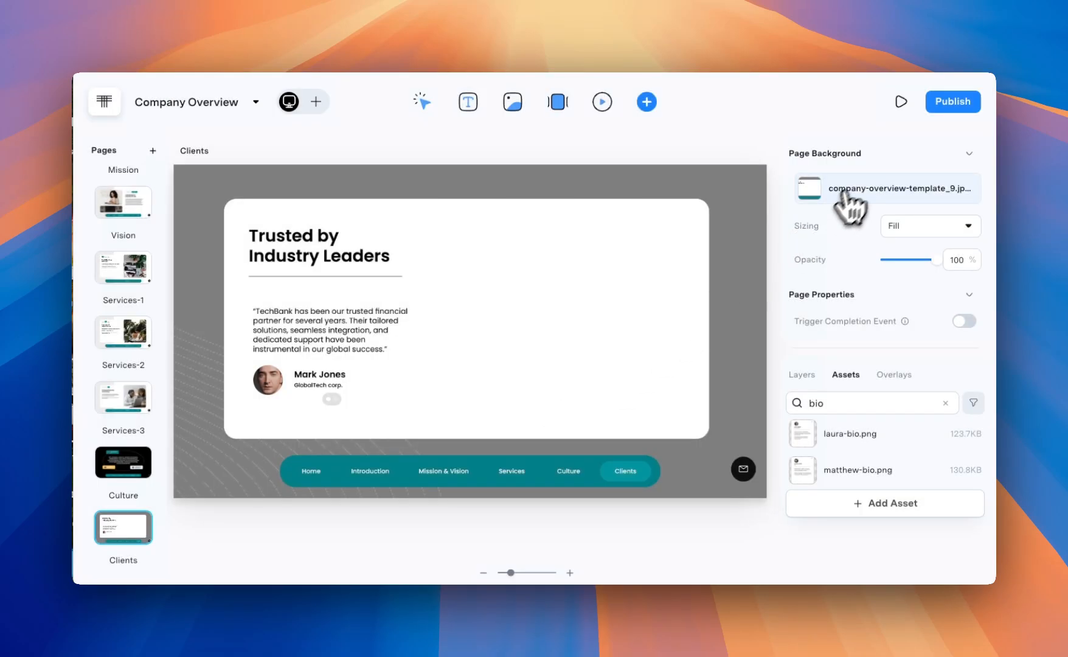
left_click(947, 103)
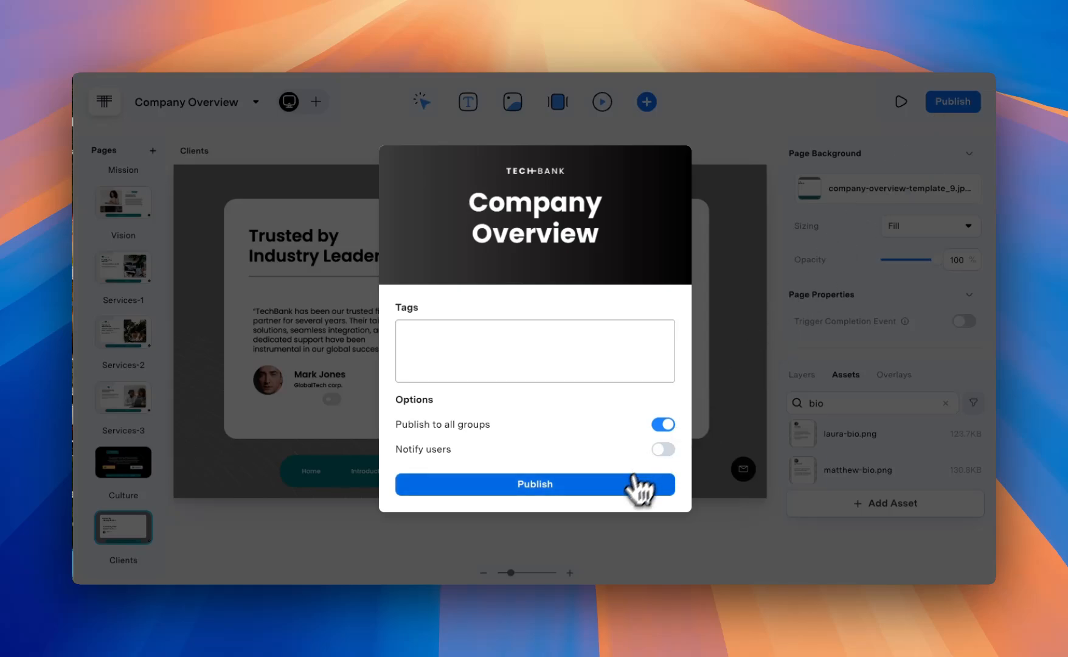
left_click(630, 482)
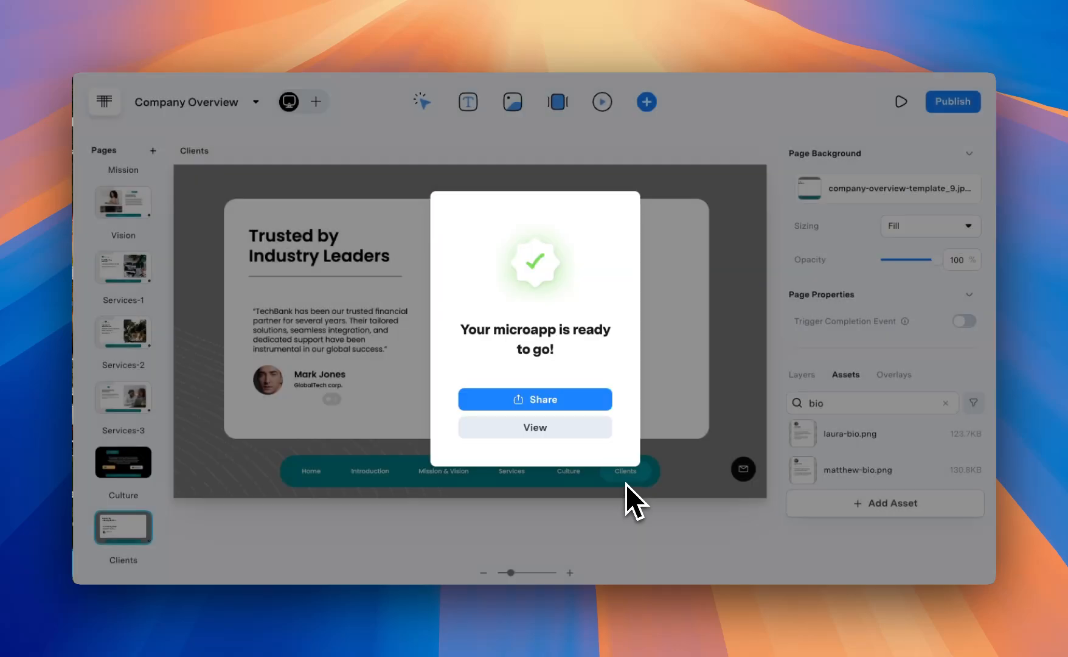